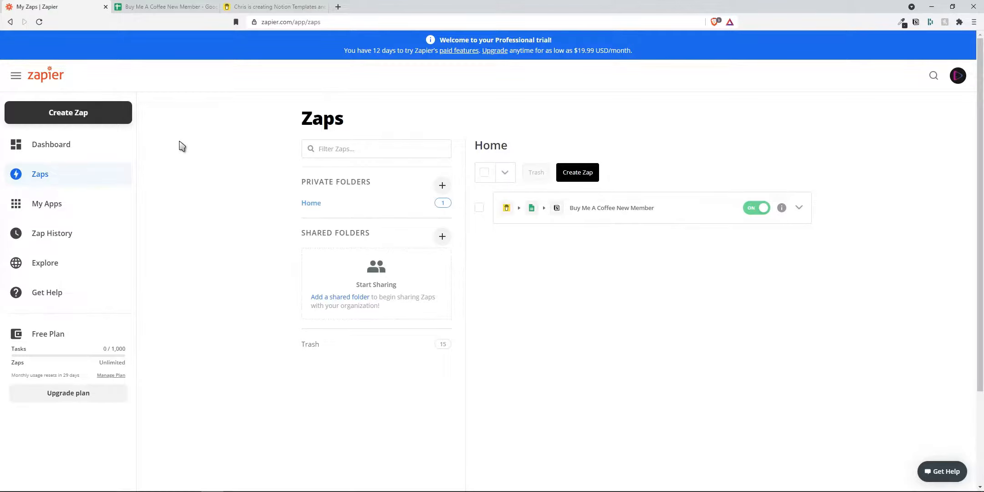
# Step: Browse Zapier's Explore page down to the directory of supported apps
pyautogui.click(96, 208)
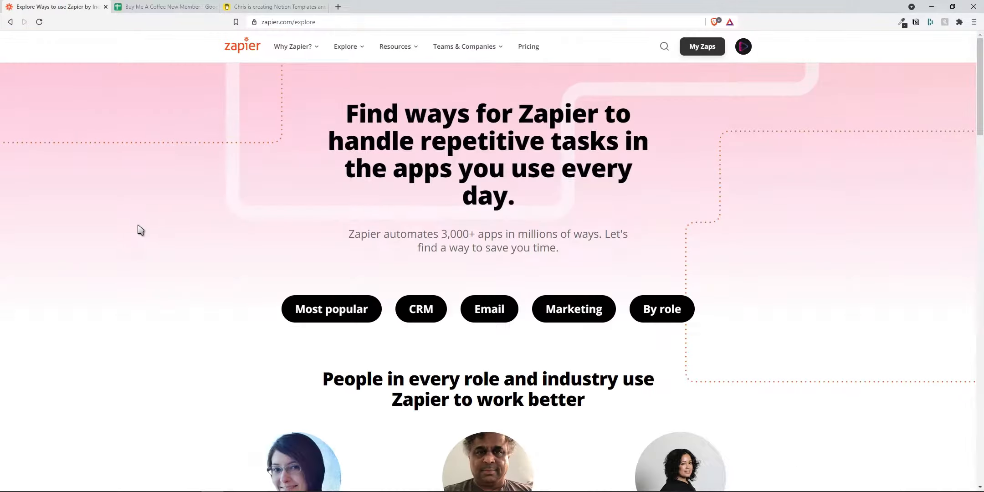
pyautogui.scroll(-5, 141, 232)
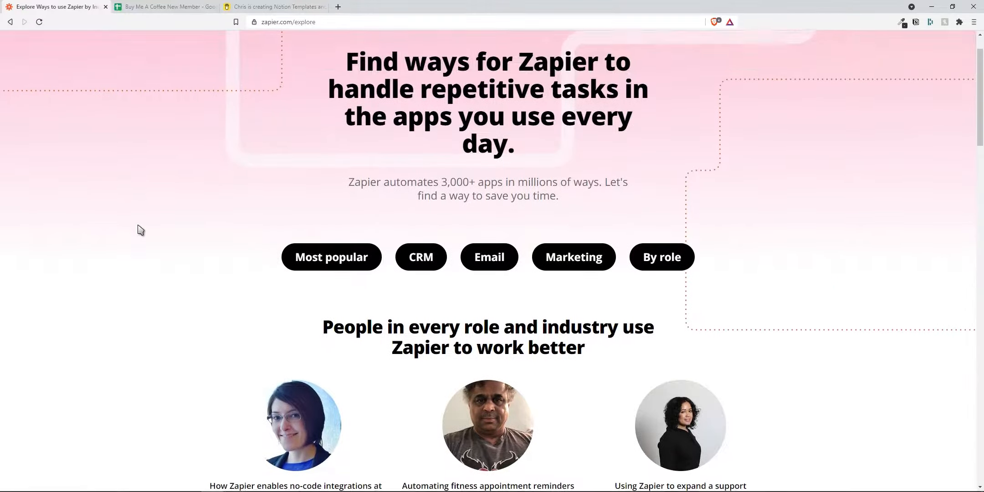
pyautogui.scroll(-9, 141, 230)
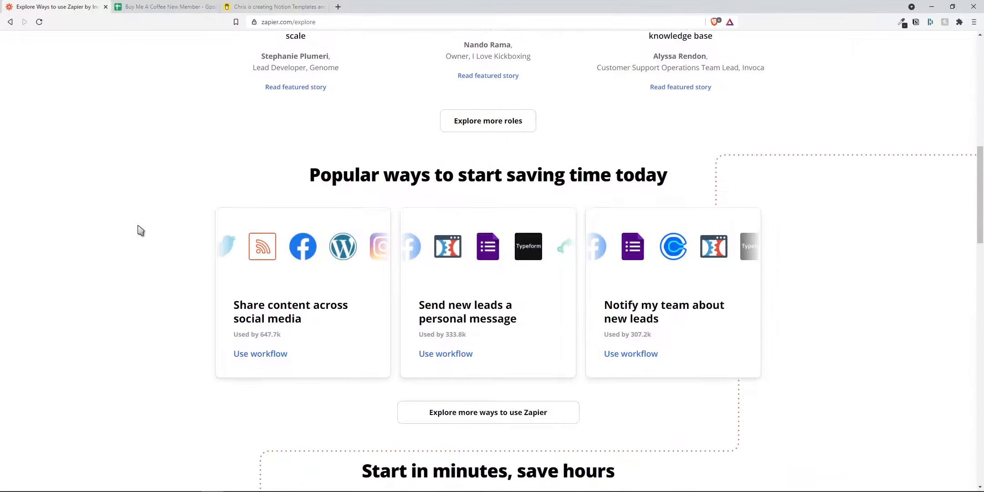
pyautogui.scroll(-12, 141, 230)
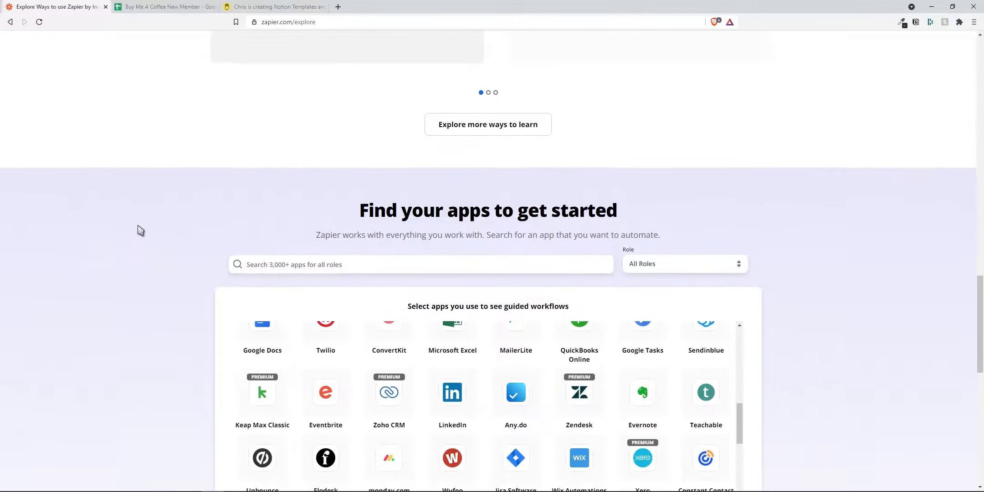
pyautogui.scroll(-1, 138, 233)
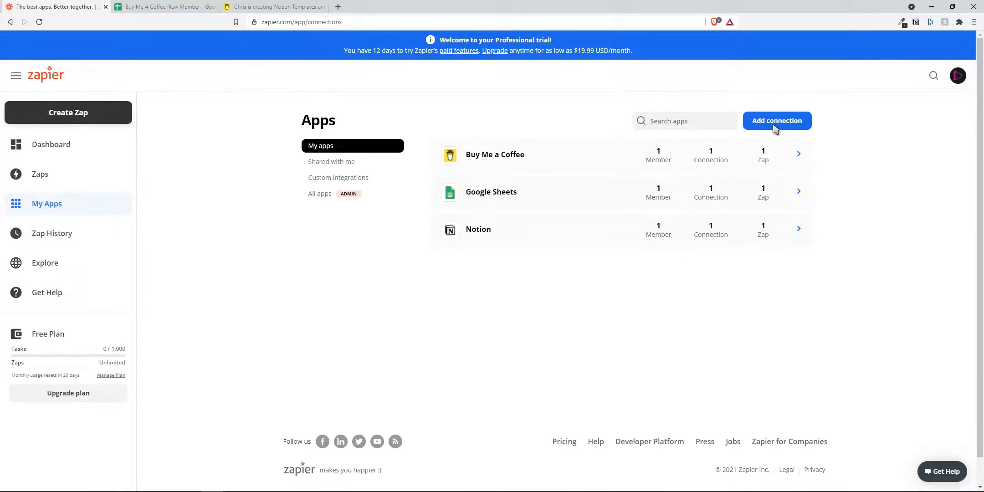
# Step: Start adding a new Notion app connection and set the account access window aside
pyautogui.click(773, 126)
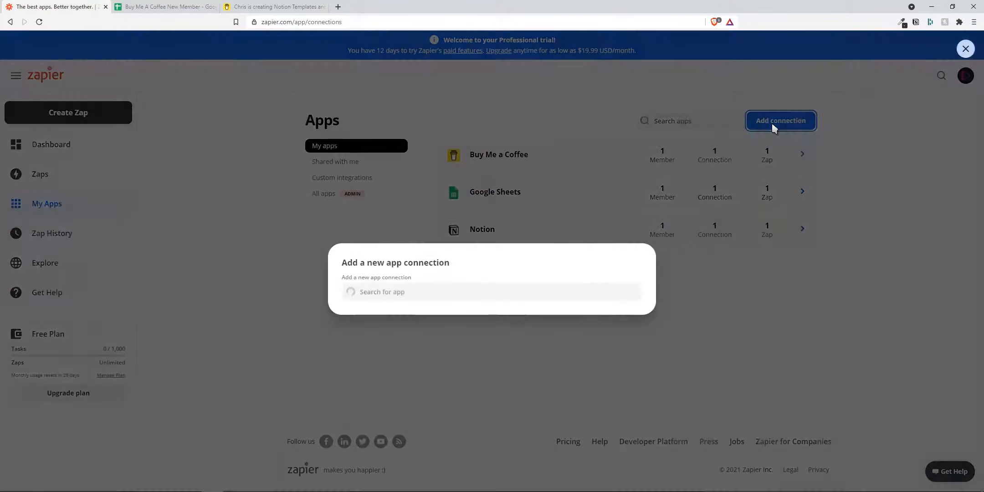
pyautogui.write('notion')
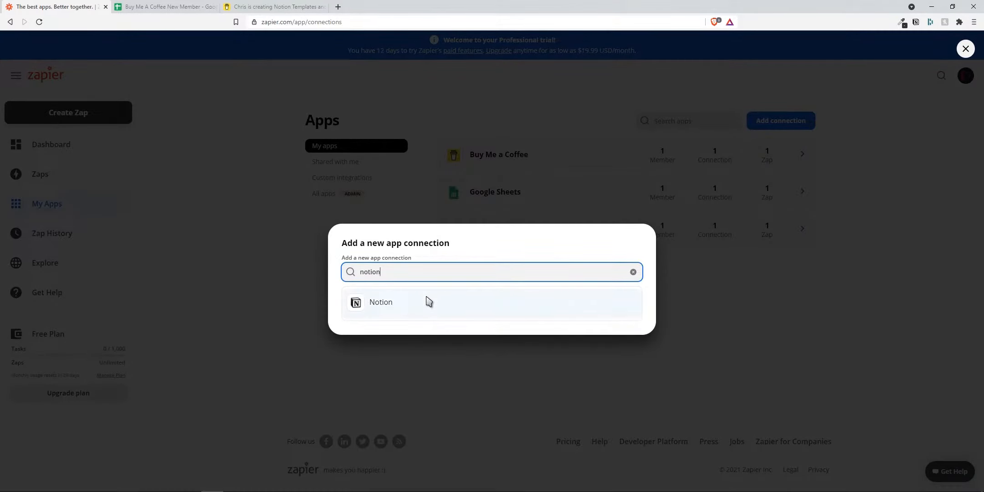
pyautogui.click(430, 303)
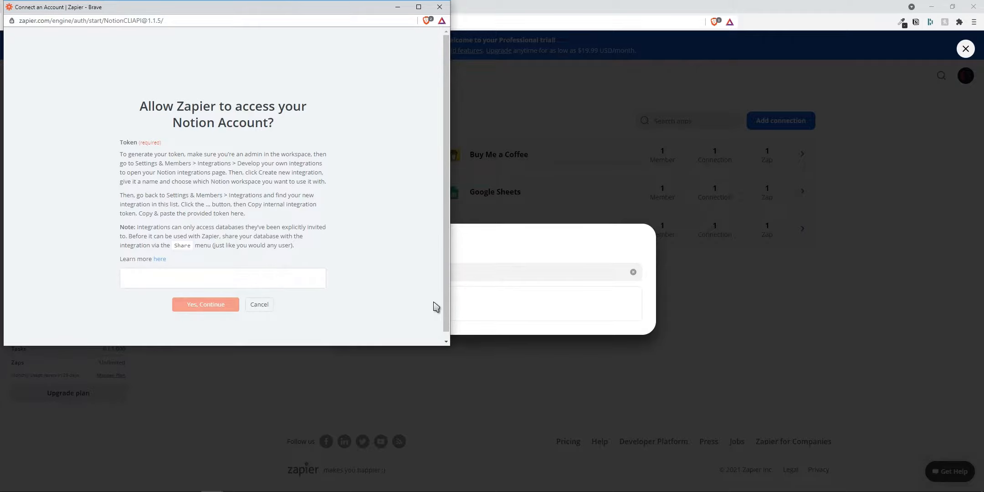
pyautogui.click(397, 8)
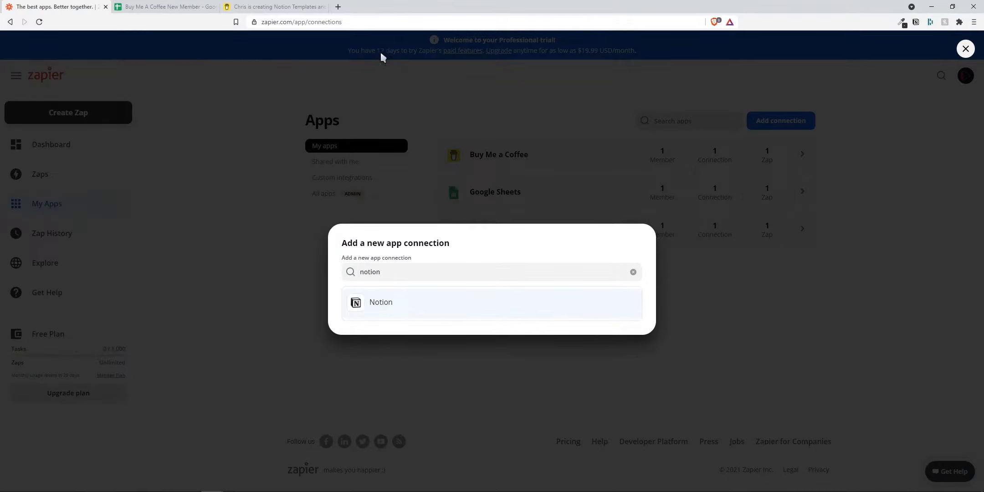
# Step: Switch to Notion, view the workspace's integrations in its settings, and go to the page for developing own integrations
pyautogui.click(208, 232)
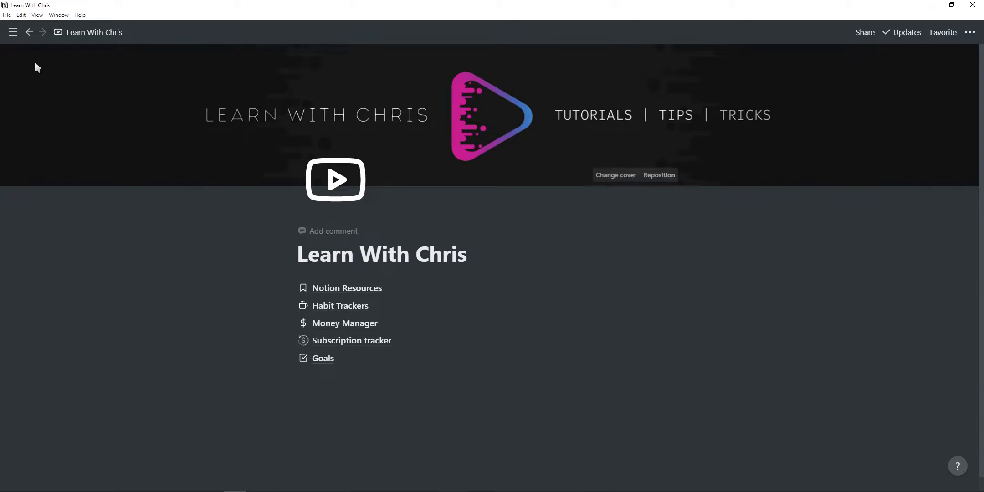
pyautogui.moveTo(50, 86)
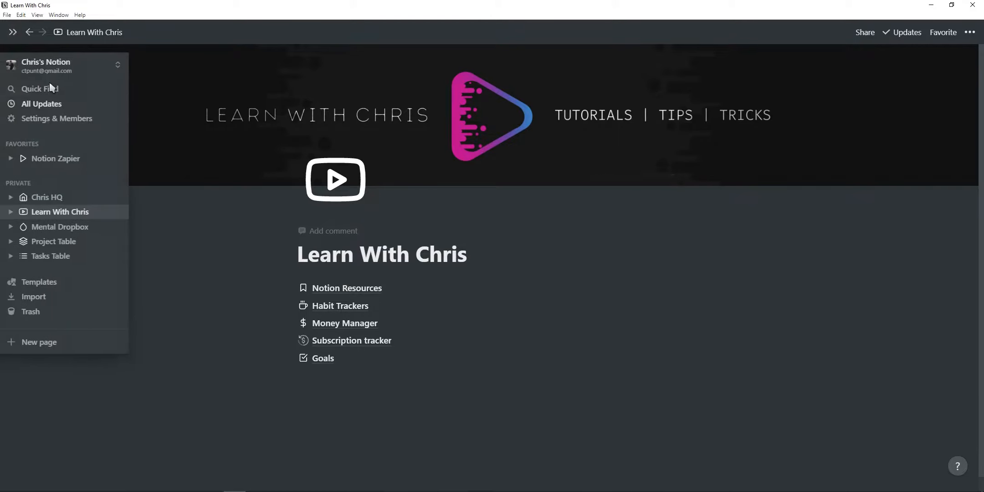
pyautogui.click(68, 119)
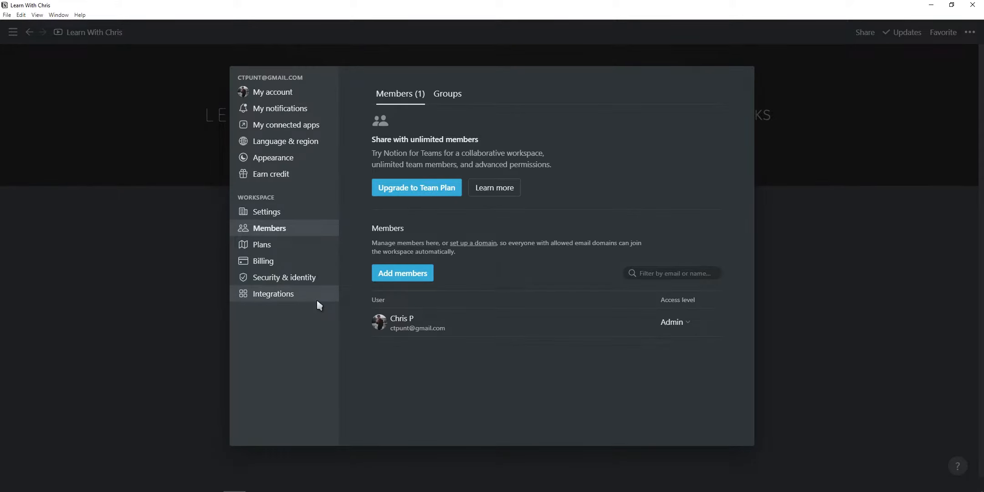
pyautogui.click(320, 299)
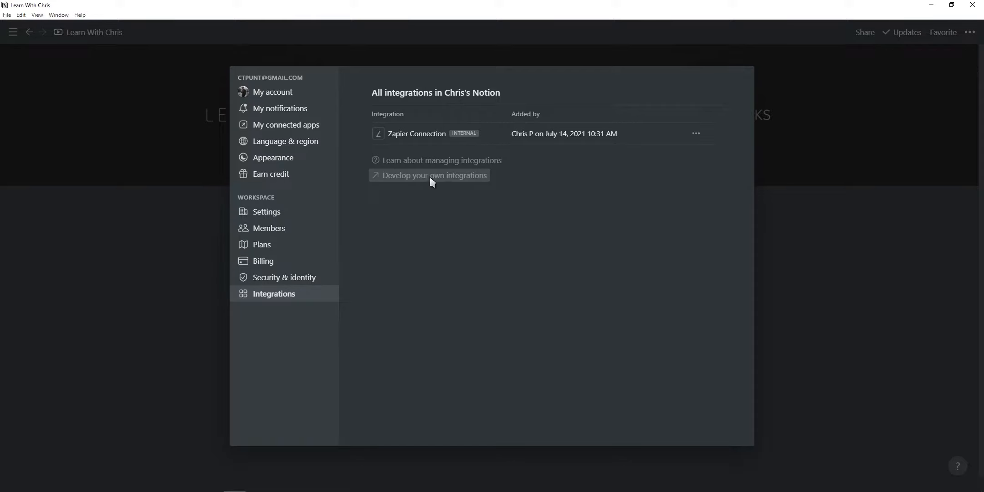
pyautogui.click(432, 182)
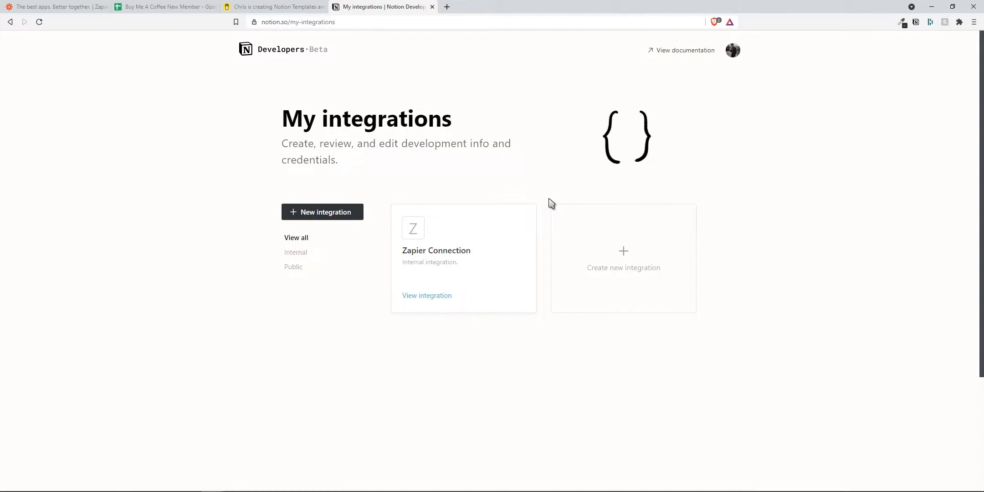
# Step: Reveal and copy the Zapier Connection integration's internal token, and check the integration's options in the Notion workspace settings
pyautogui.click(633, 274)
pyautogui.scroll(-2, 629, 271)
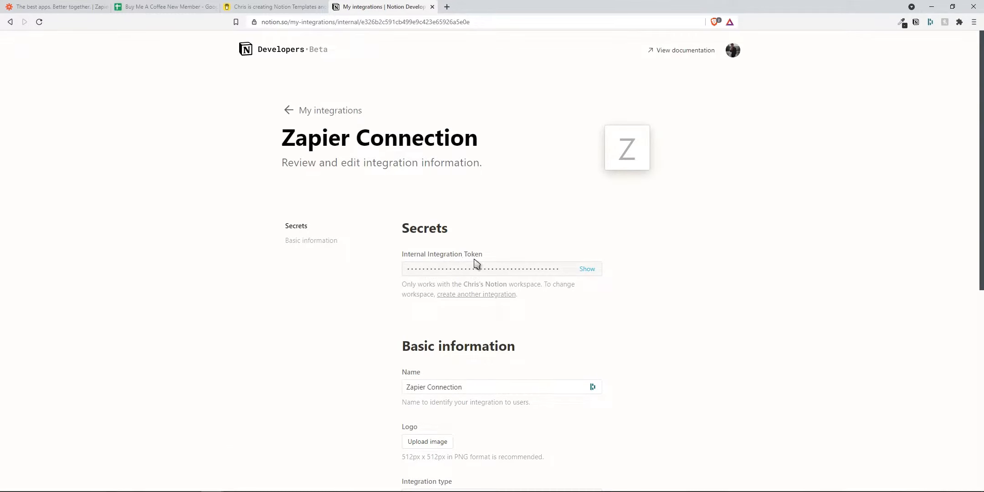
pyautogui.click(587, 269)
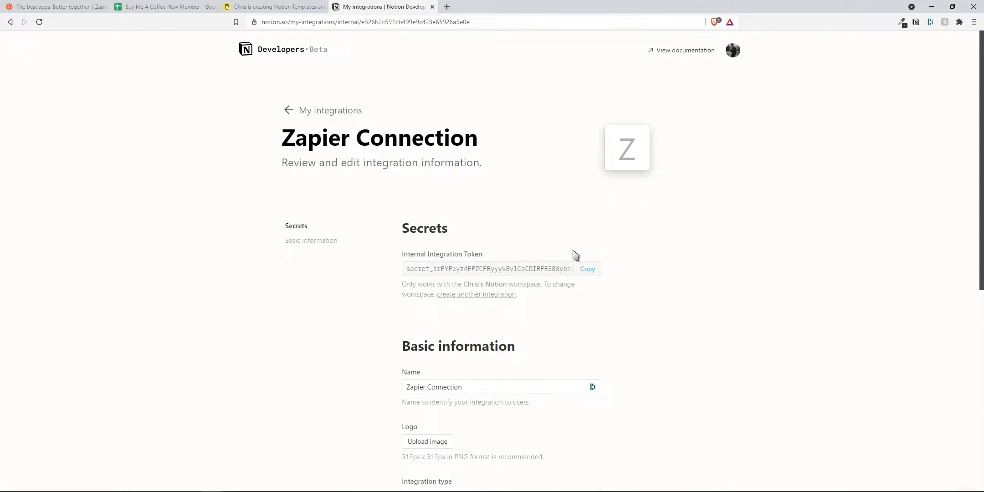
pyautogui.click(589, 270)
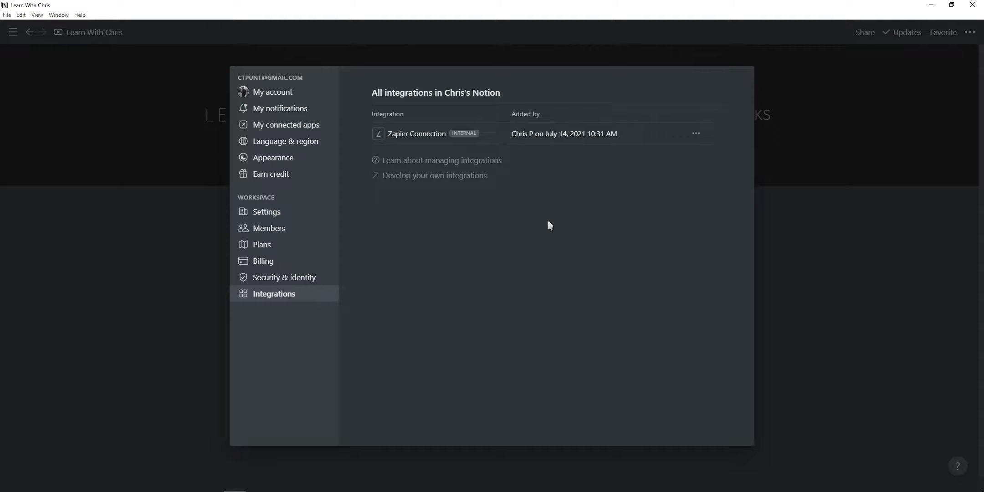
pyautogui.click(697, 134)
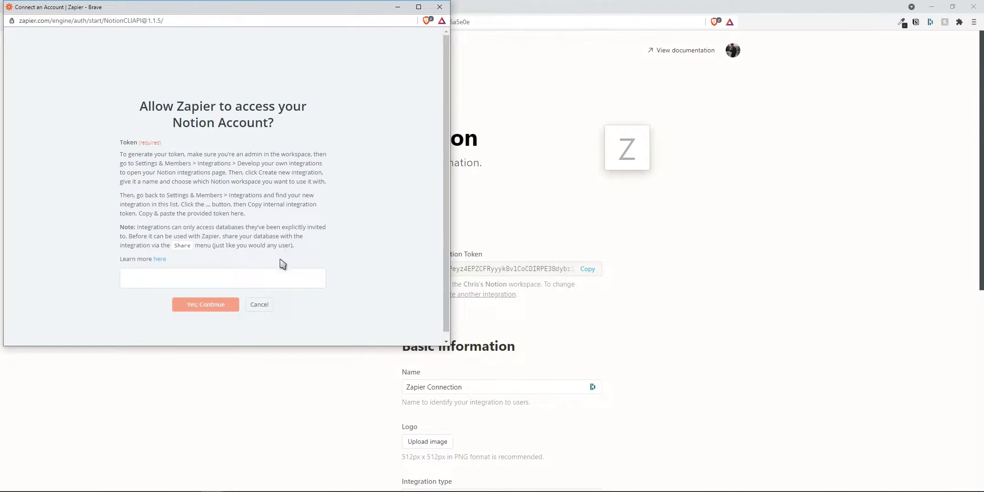
pyautogui.click(207, 279)
pyautogui.hotkey('ctrl', 'v')
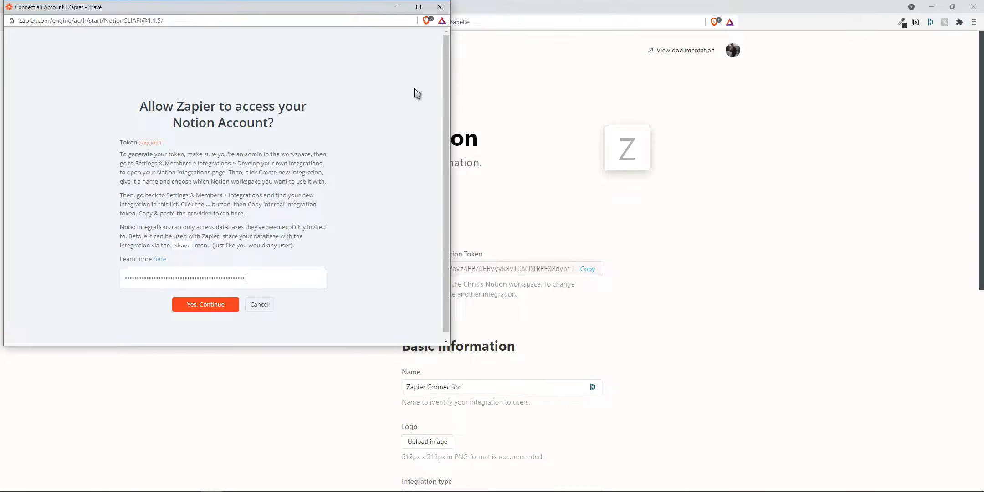
pyautogui.click(439, 7)
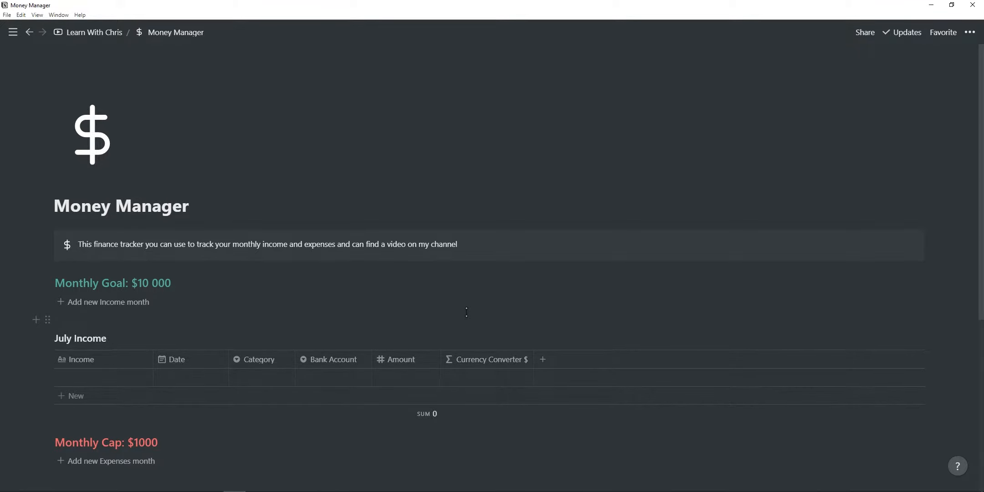
# Step: Review the Money Manager page in Notion and its sharing invite list of integrations, without inviting any
pyautogui.scroll(-2, 466, 313)
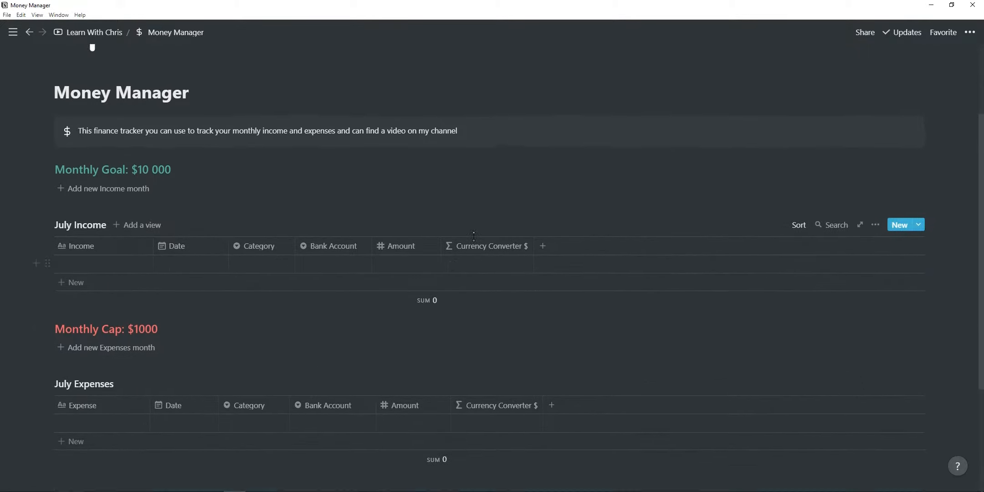
pyautogui.scroll(1, 474, 235)
pyautogui.scroll(-1, 433, 273)
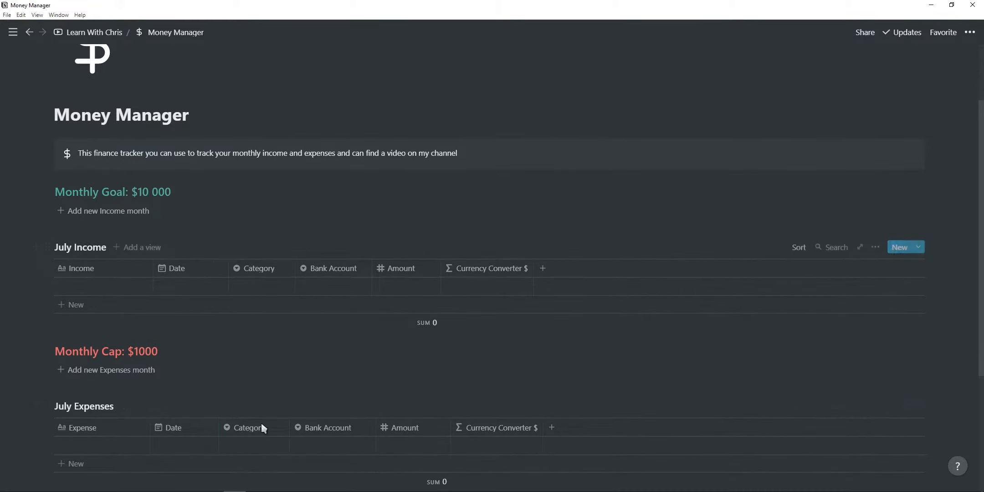
pyautogui.scroll(1, 337, 274)
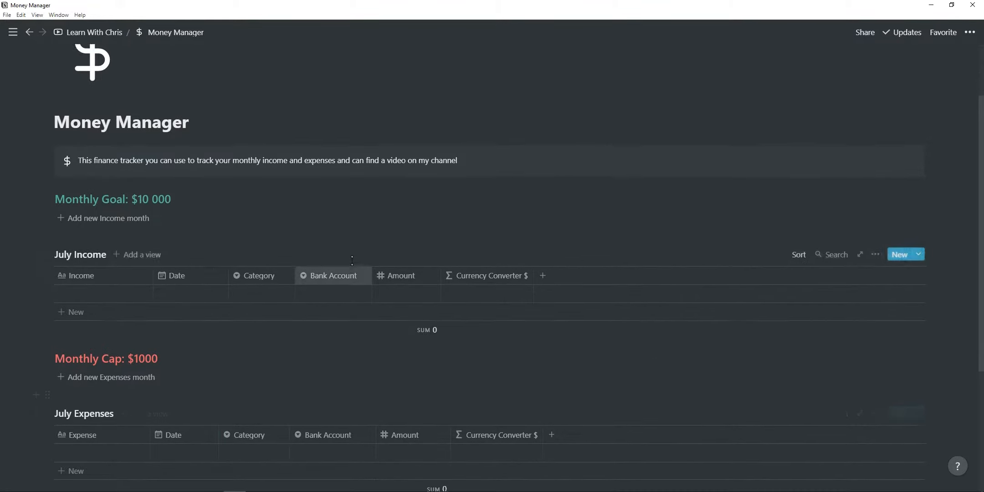
pyautogui.click(863, 33)
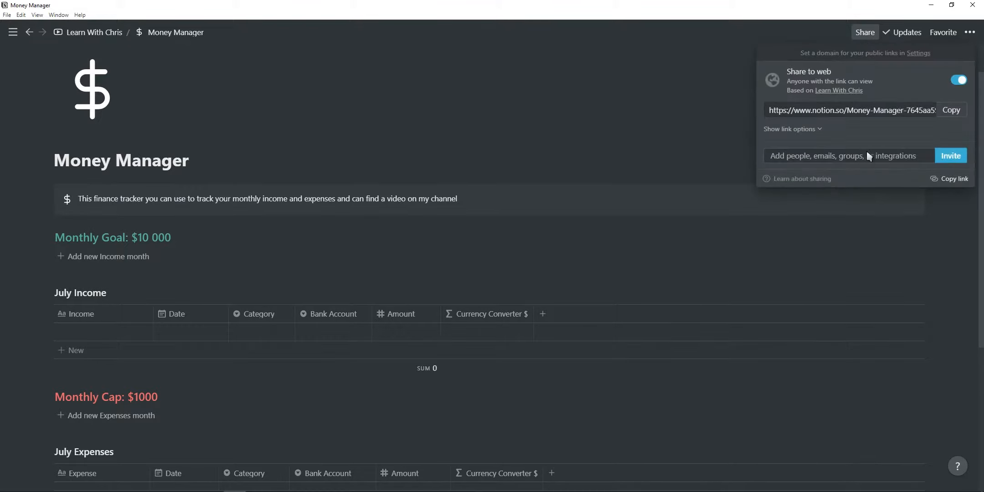
pyautogui.click(946, 158)
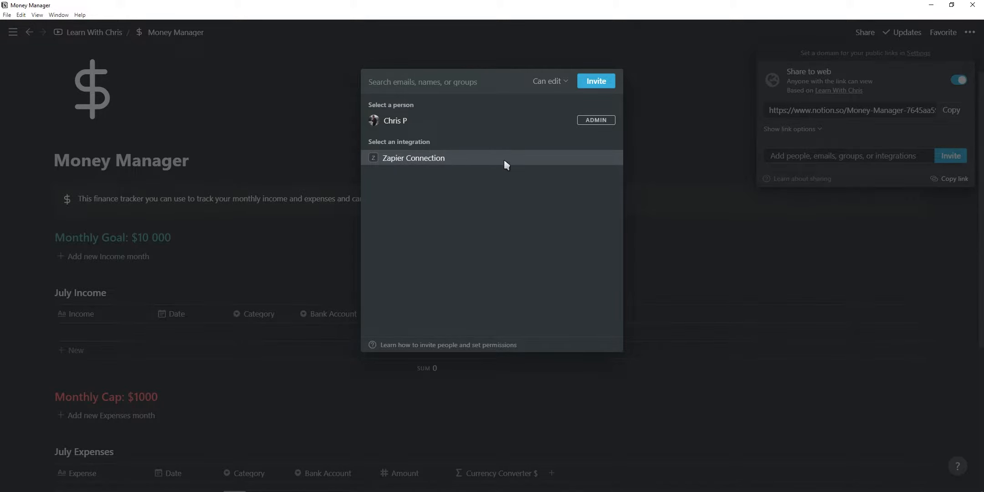
pyautogui.click(717, 195)
pyautogui.click(649, 222)
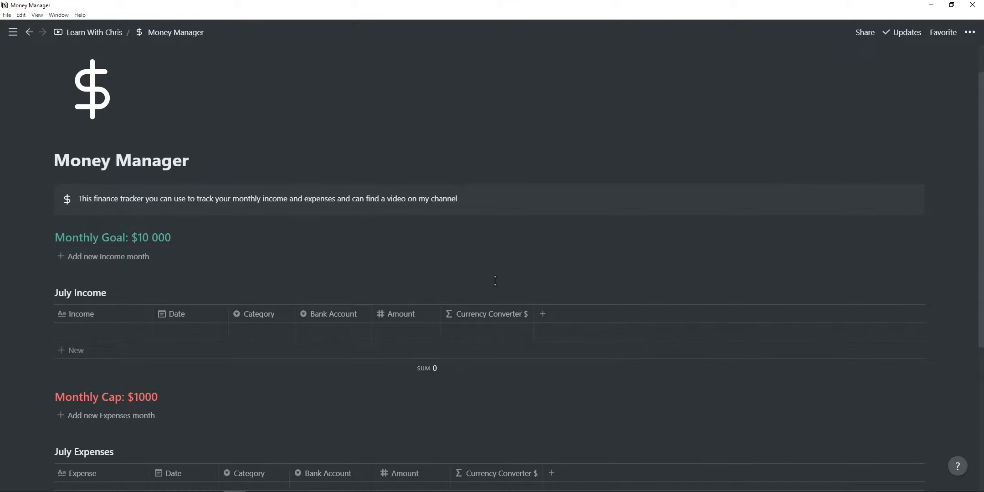
pyautogui.scroll(-3, 494, 281)
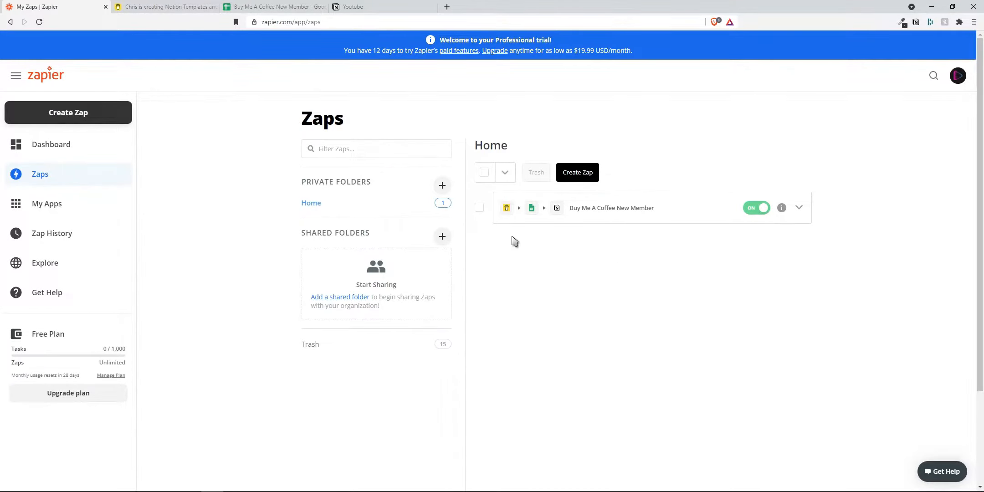
# Step: Review the Buy Me a Coffee membership page, the Buy Me A Coffee New Member spreadsheet and the Youtube Notion page
pyautogui.hotkey('ctrl', 'Tab')
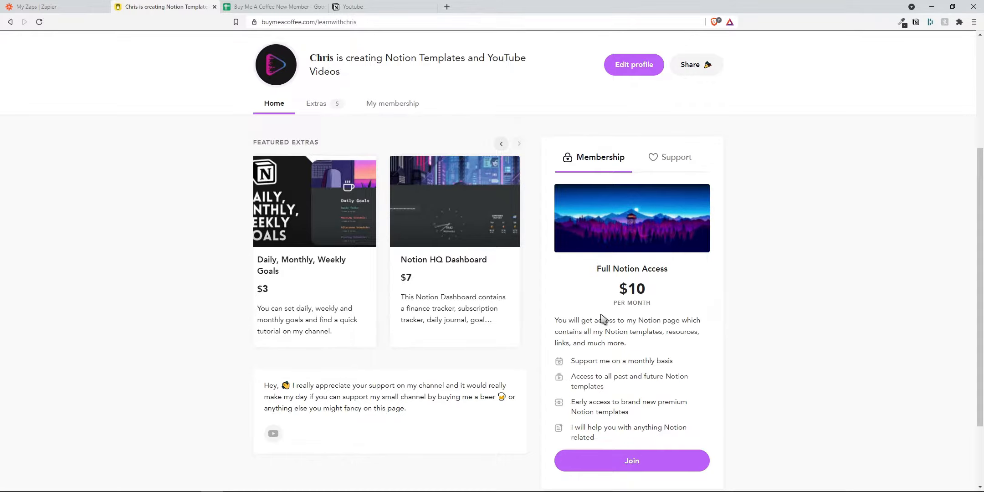
pyautogui.click(273, 7)
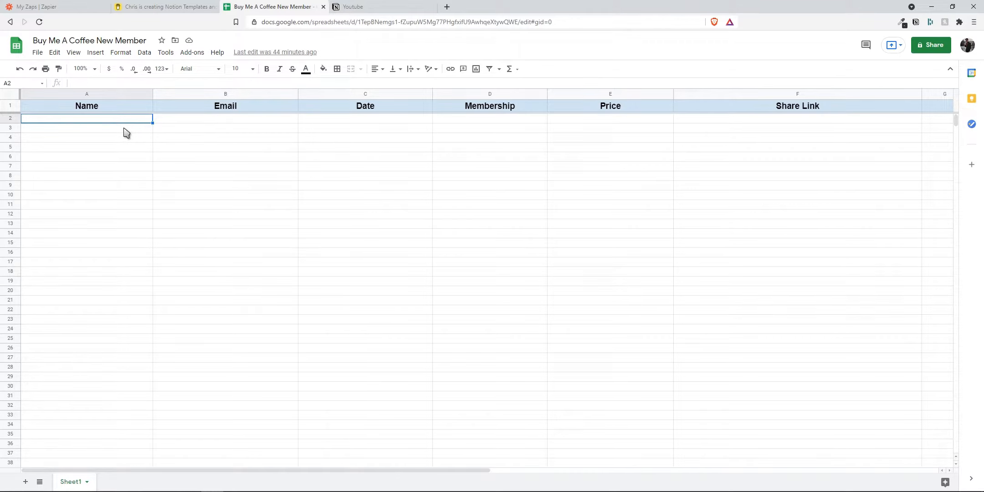
pyautogui.click(348, 6)
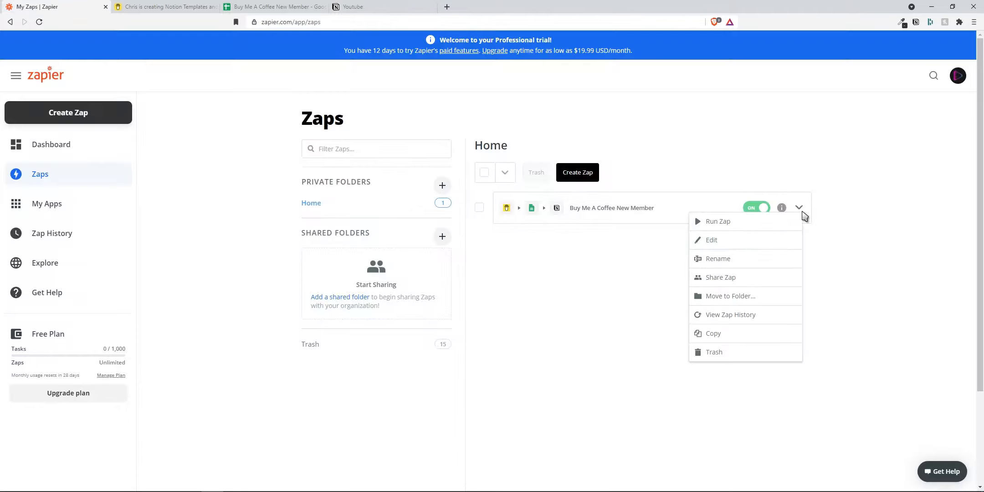
# Step: Open the Buy Me A Coffee New Member Zap for editing, retest its Google Sheets row action and check the spreadsheet
pyautogui.click(760, 246)
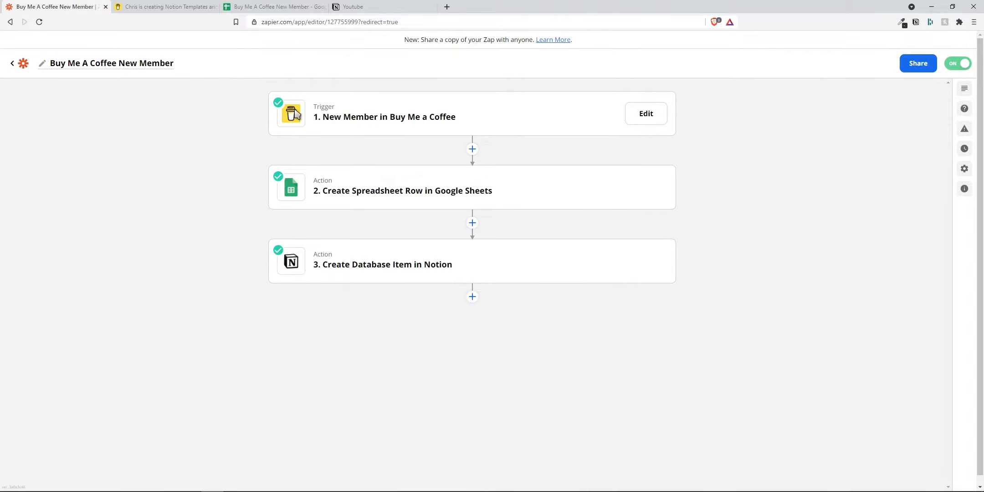
pyautogui.click(571, 192)
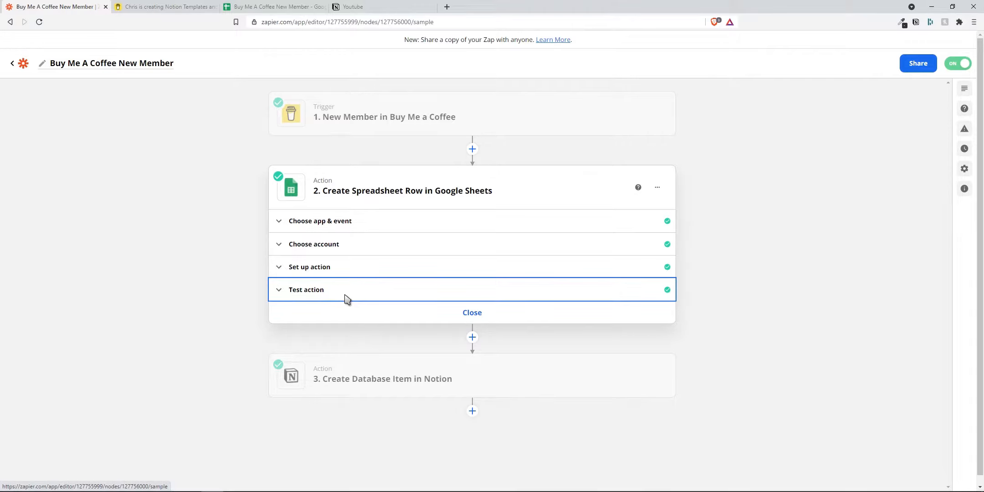
pyautogui.click(358, 300)
pyautogui.scroll(-4, 360, 326)
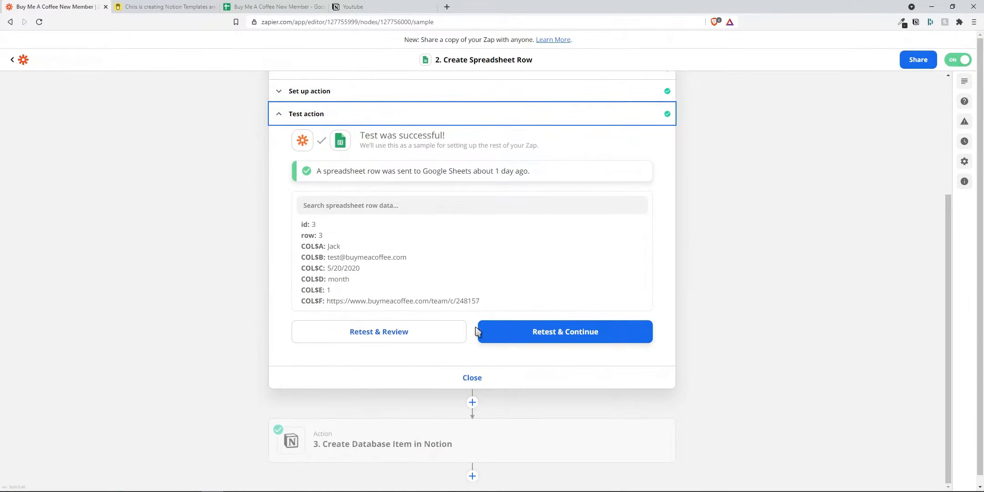
pyautogui.click(511, 337)
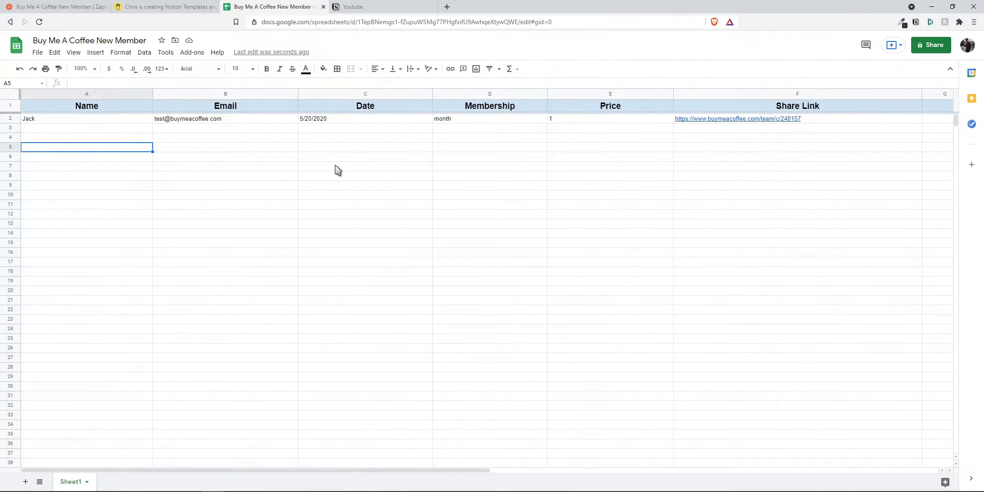
pyautogui.click(52, 7)
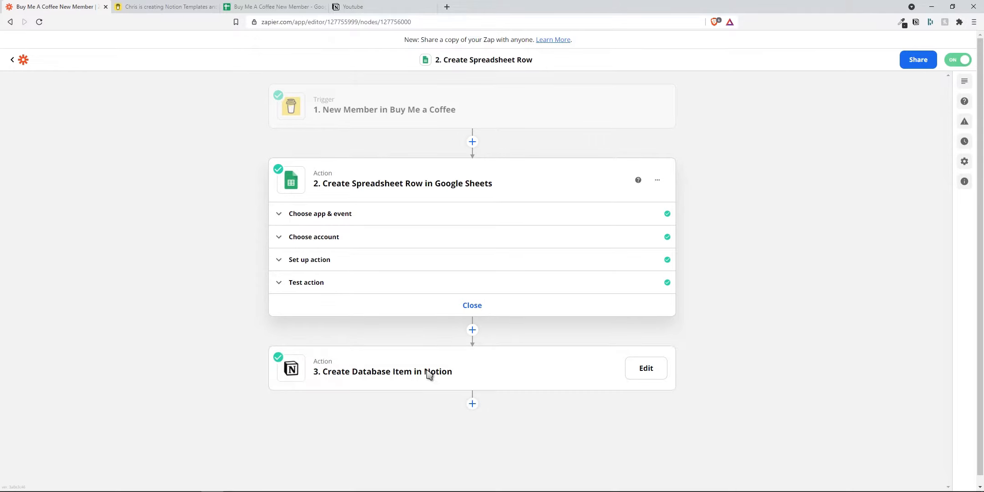
# Step: Open the Zap's Create Database Item in Notion action and review the data in its test result
pyautogui.click(539, 377)
pyautogui.scroll(-8, 588, 401)
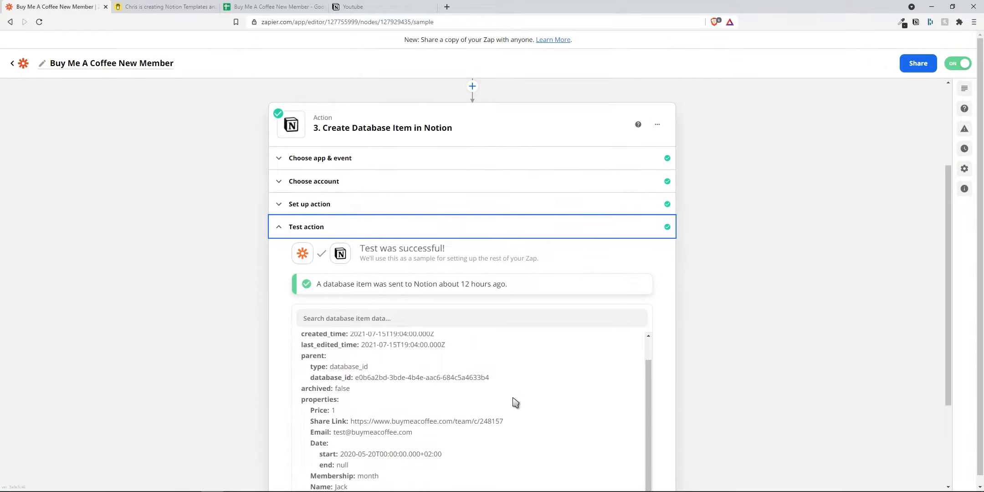
pyautogui.click(560, 405)
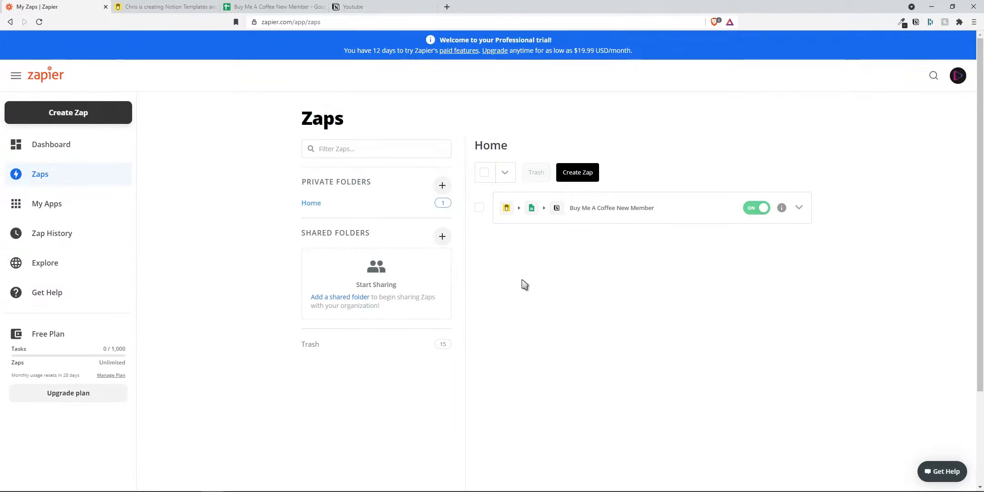
# Step: Create a new Zap with Buy Me a Coffee as the trigger app and New Purchase as the trigger event
pyautogui.click(97, 114)
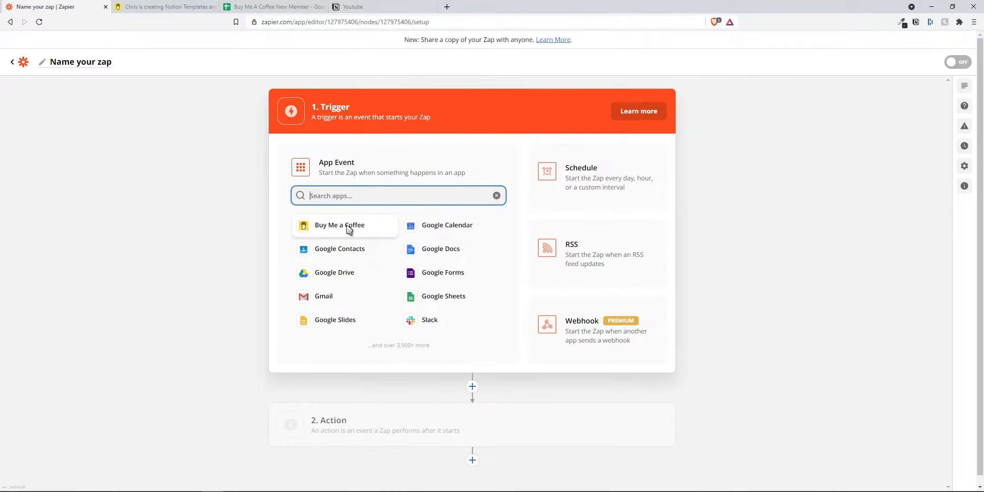
pyautogui.click(351, 229)
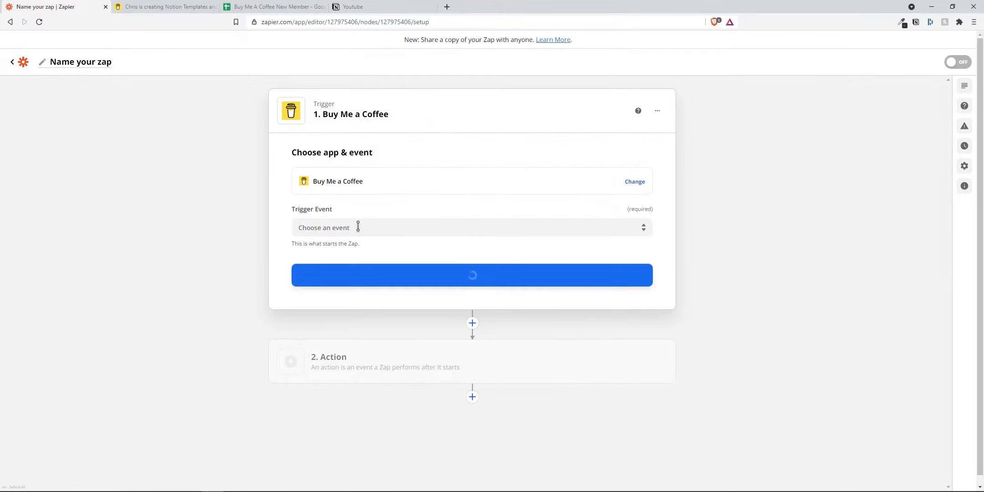
pyautogui.click(578, 228)
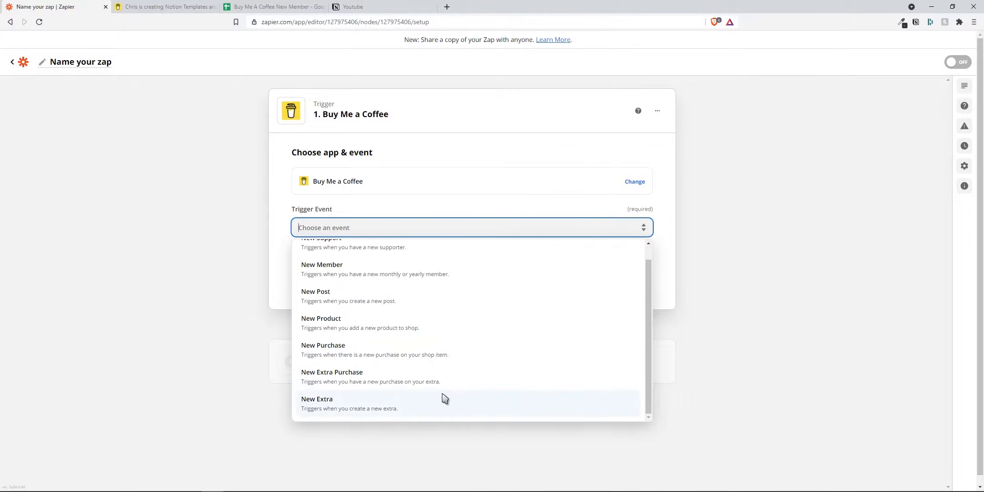
pyautogui.scroll(1, 429, 355)
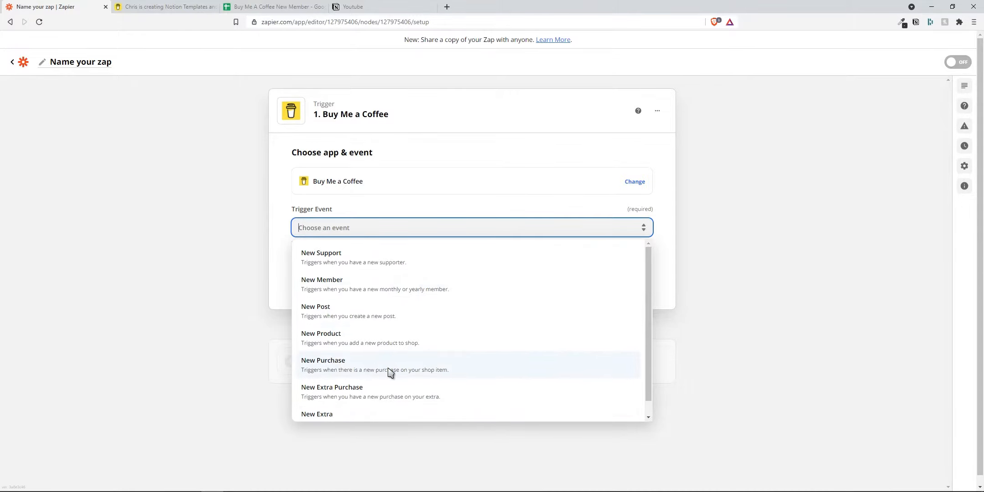
pyautogui.click(426, 369)
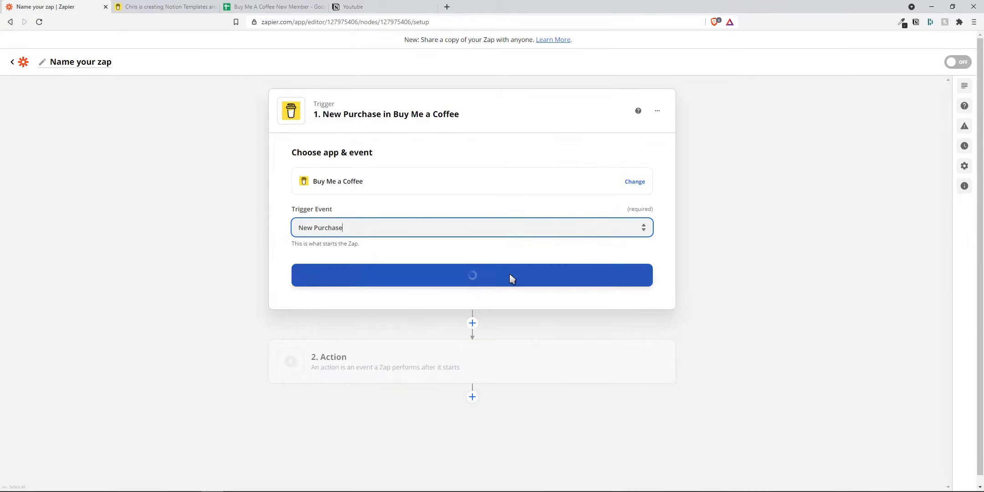
pyautogui.click(499, 282)
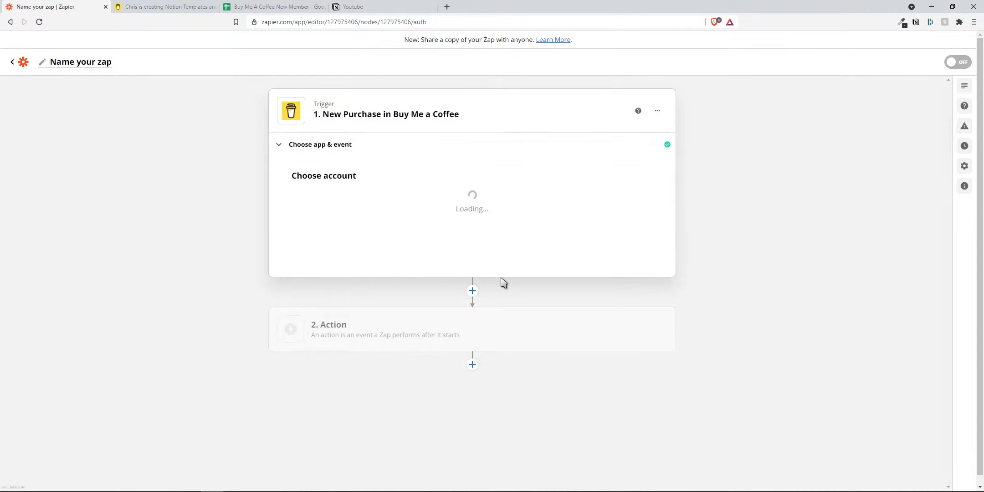
# Step: Select the connected Buy Me a Coffee account for the New Purchase trigger and test the trigger
pyautogui.click(464, 215)
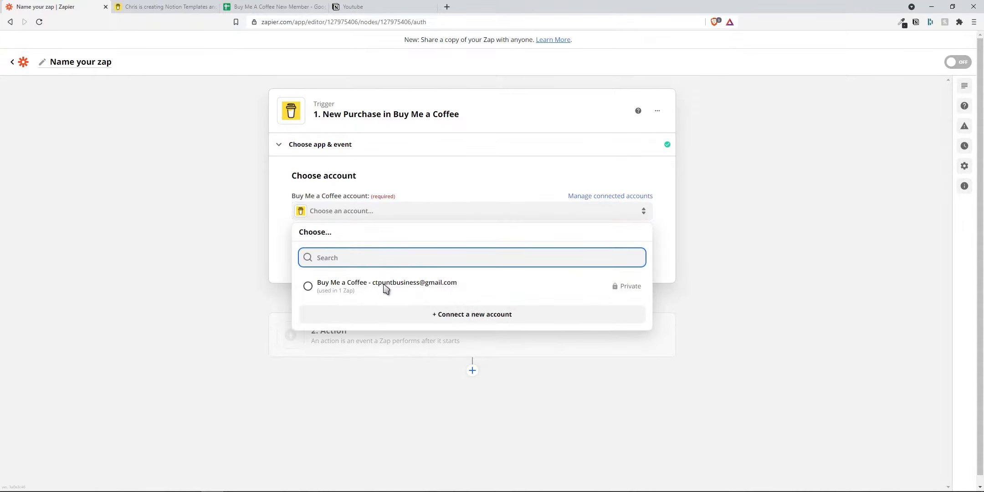
pyautogui.click(428, 294)
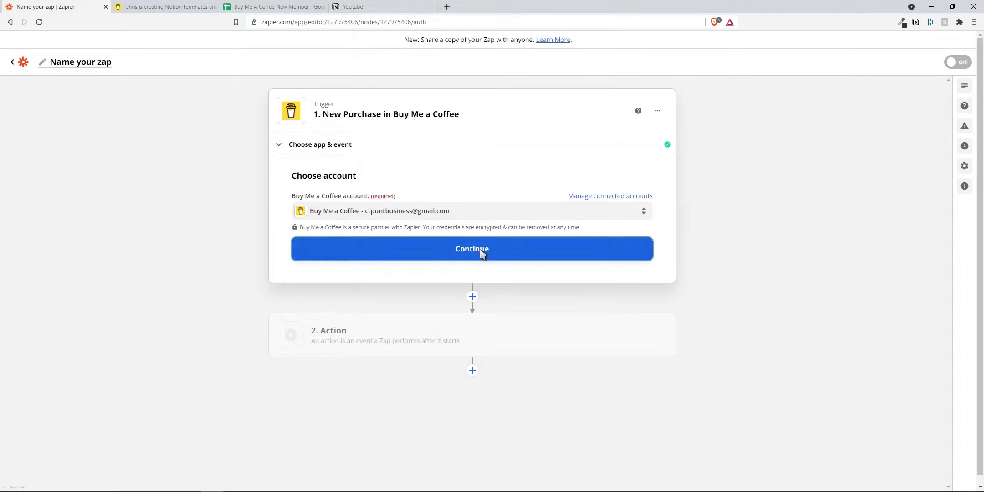
pyautogui.click(481, 253)
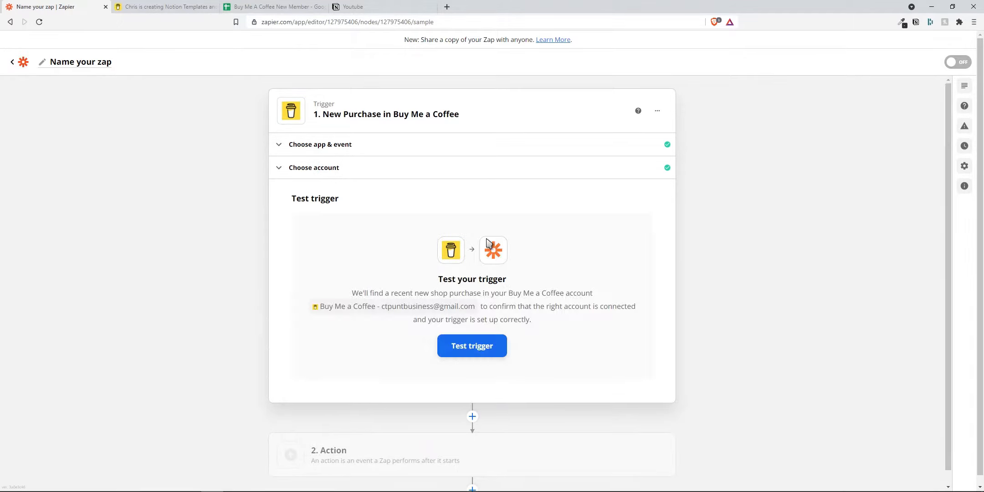
pyautogui.click(484, 349)
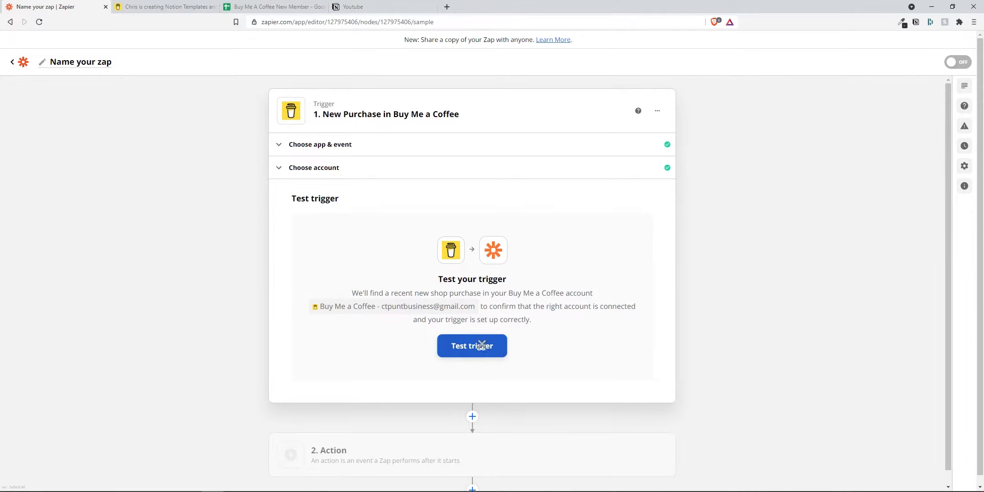
pyautogui.click(486, 408)
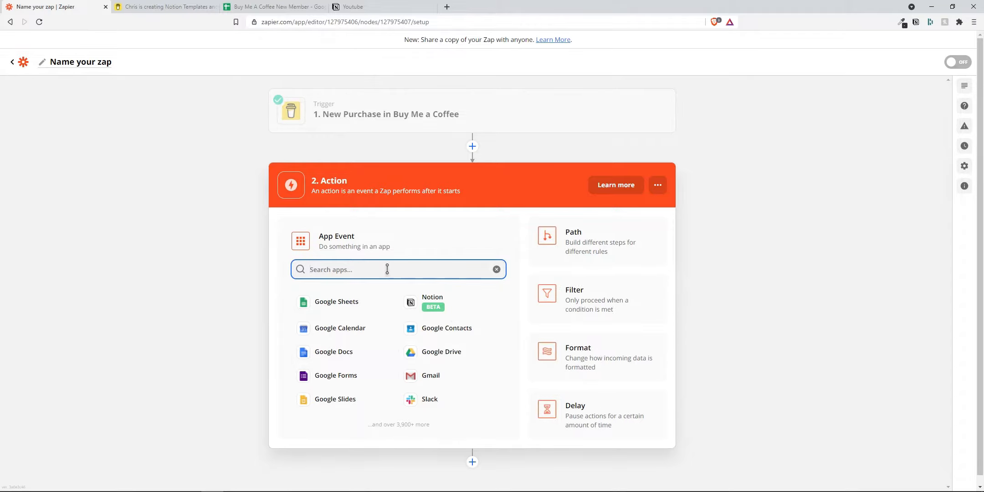
# Step: Add a Google Sheets action with the Create Spreadsheet Row event and select the connected Google Sheets account
pyautogui.click(349, 308)
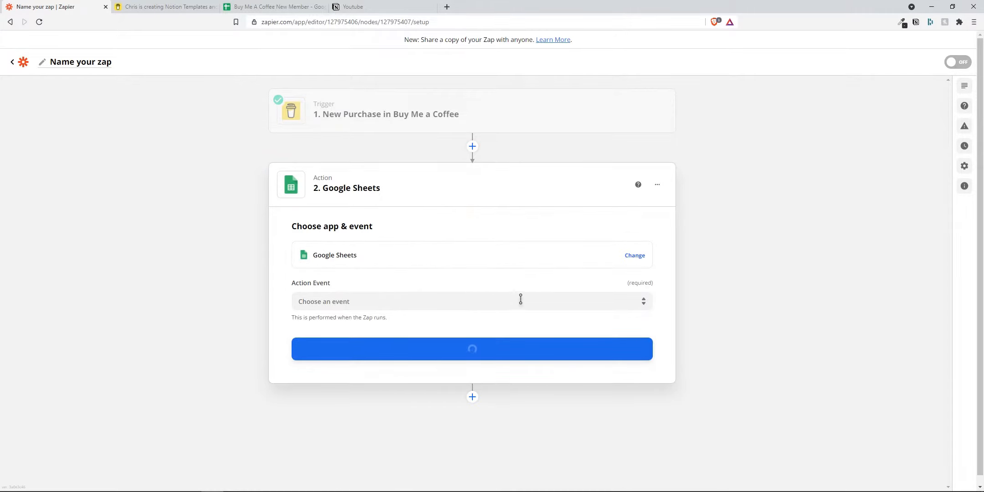
pyautogui.click(532, 300)
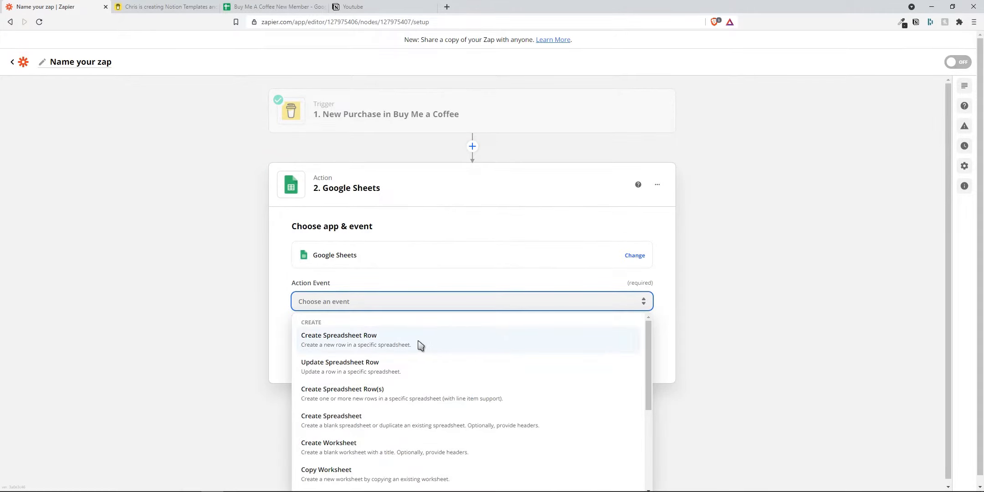
pyautogui.click(421, 344)
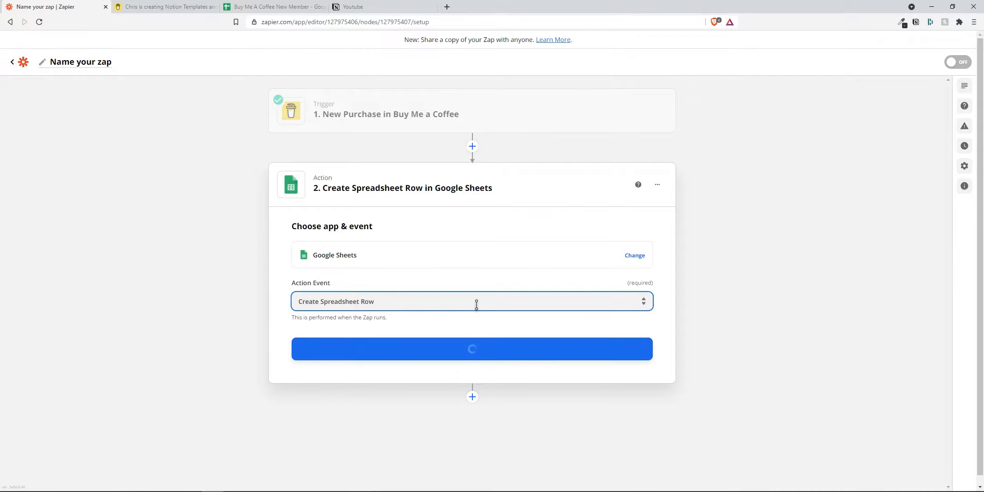
pyautogui.click(475, 355)
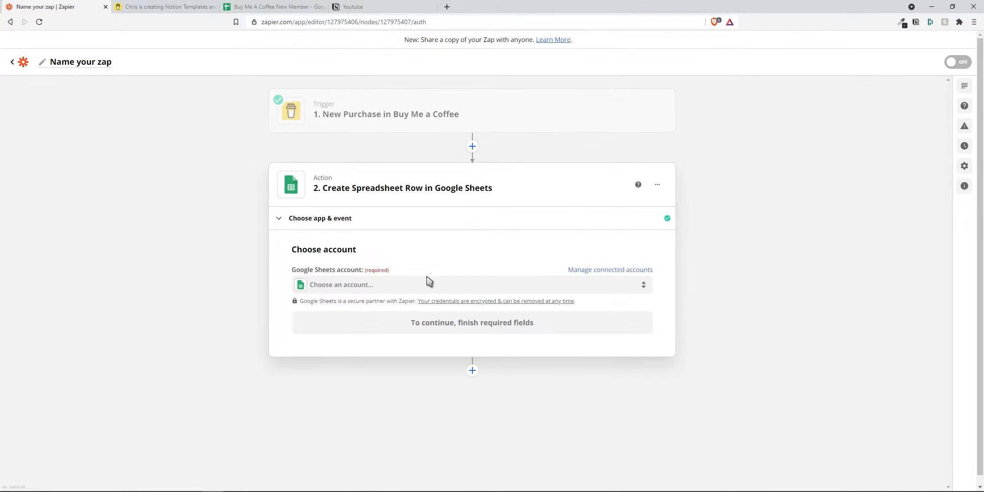
pyautogui.click(432, 285)
pyautogui.click(451, 352)
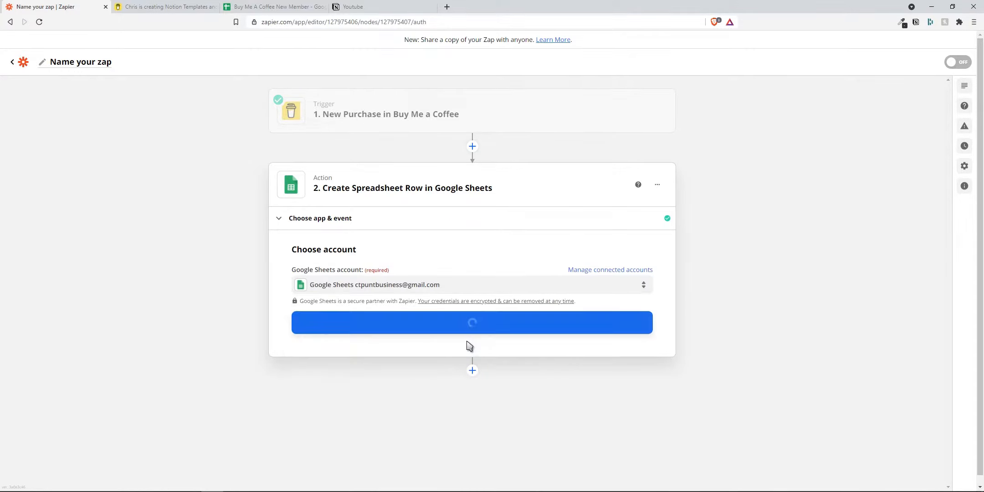
pyautogui.click(484, 325)
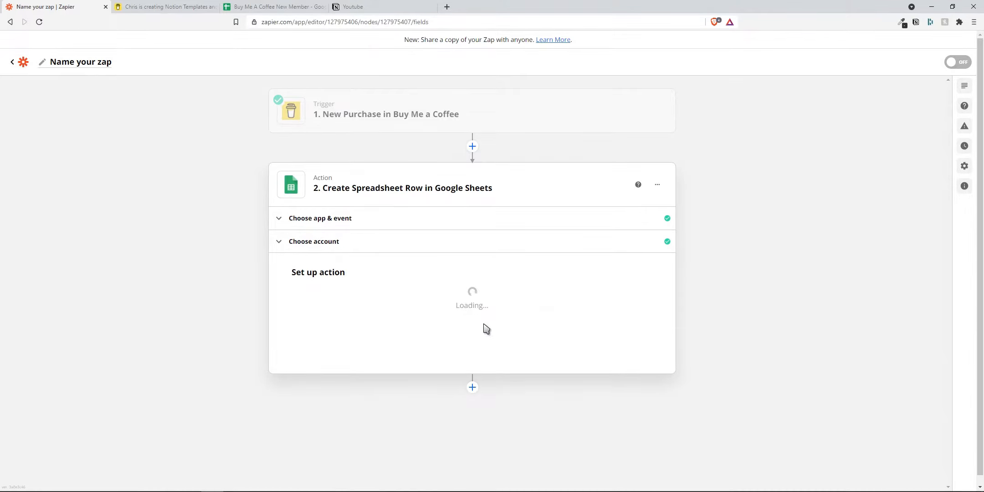
# Step: Set the row's destination to My Google Drive, spreadsheet Buy Me A Coffee New Purchase, worksheet Sheet1
pyautogui.click(477, 306)
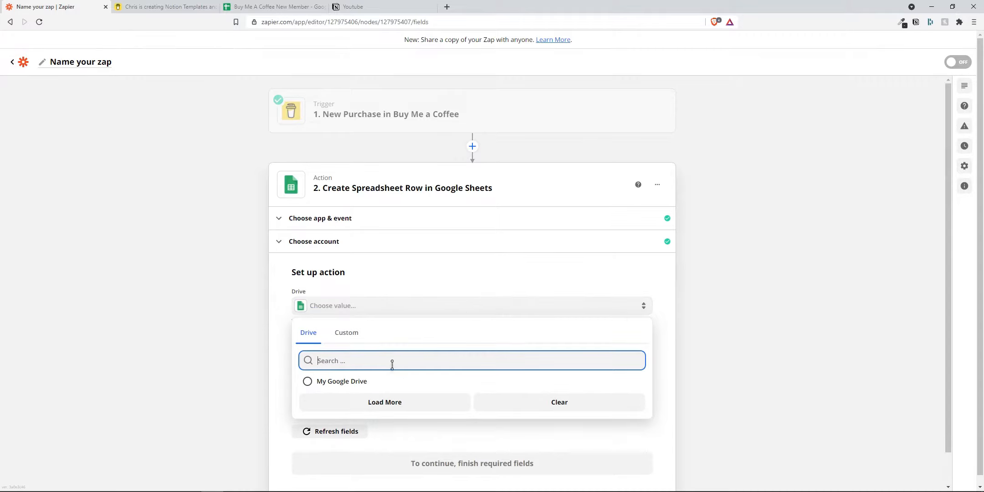
pyautogui.click(382, 385)
pyautogui.scroll(-1, 410, 318)
pyautogui.click(395, 324)
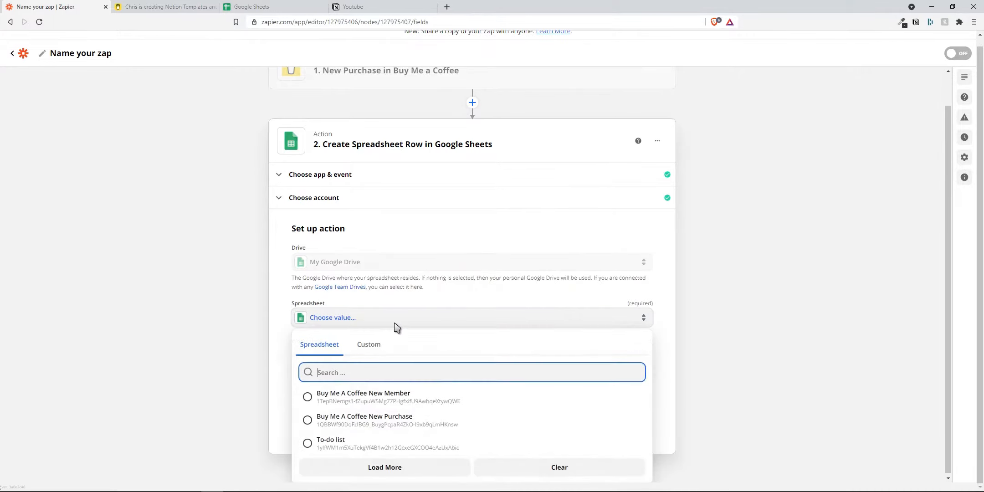
pyautogui.click(410, 419)
pyautogui.click(387, 354)
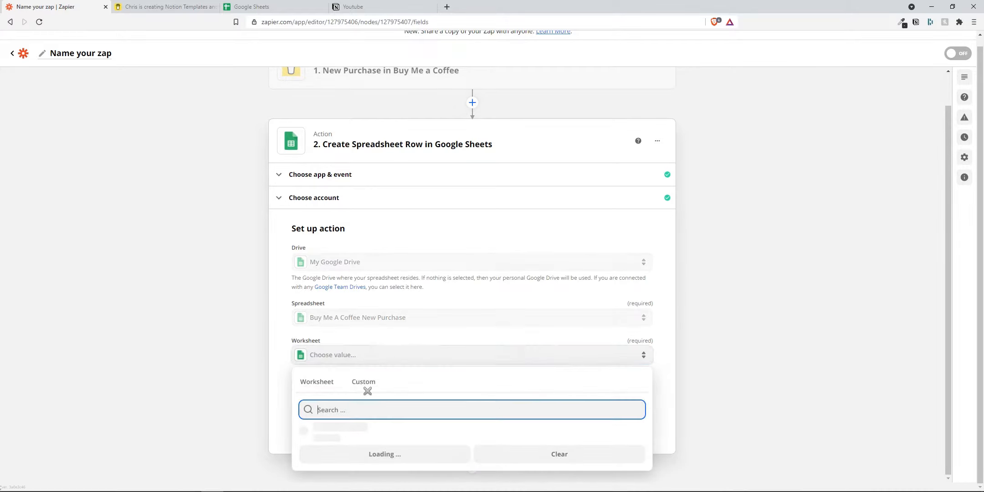
pyautogui.click(382, 431)
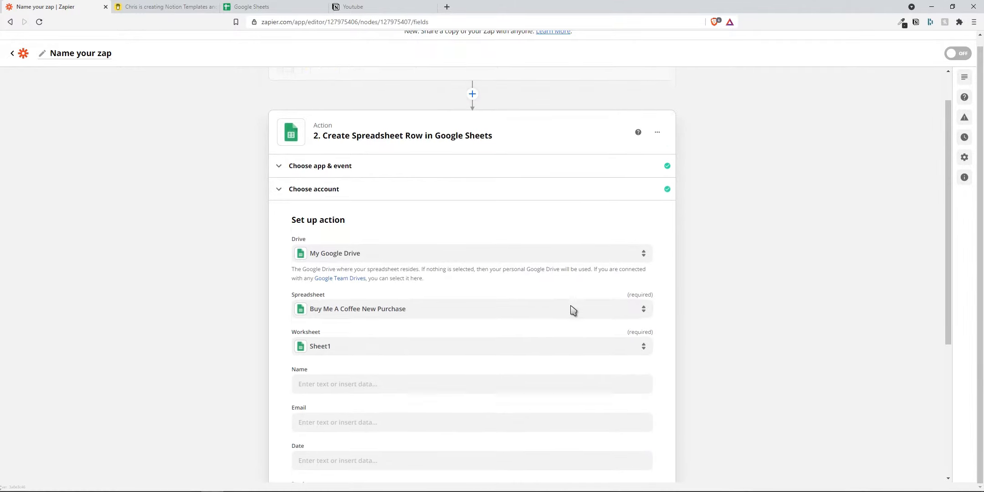
# Step: Map Name to Purchaser Name, Email to Purchaser Email, Date to Purchased On, Product to Shop Product Title, Amount to ID and Price to Shop Product Price
pyautogui.scroll(-3, 574, 297)
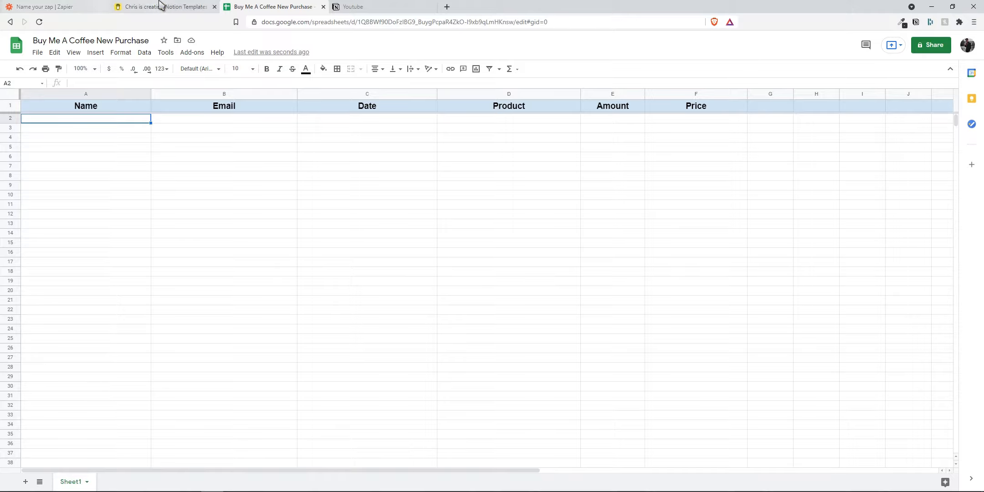
pyautogui.click(55, 6)
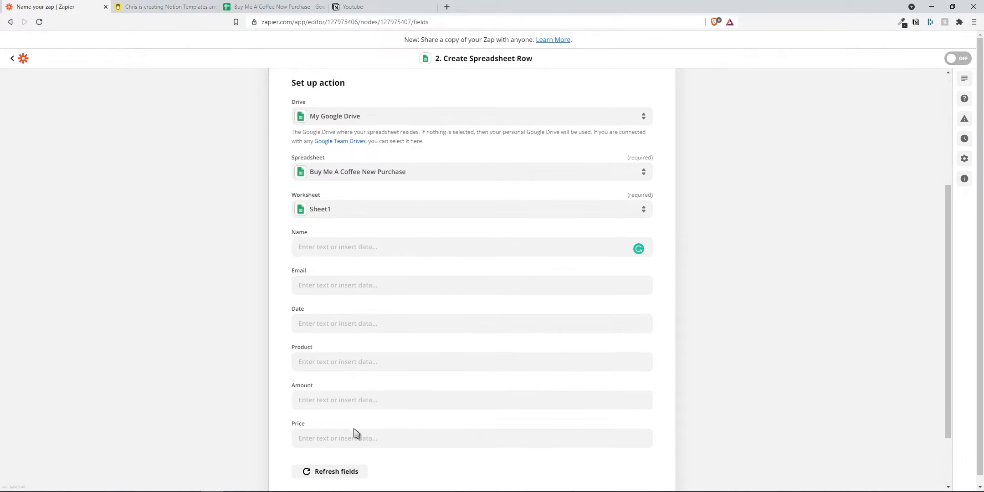
pyautogui.scroll(-1, 319, 228)
pyautogui.click(306, 202)
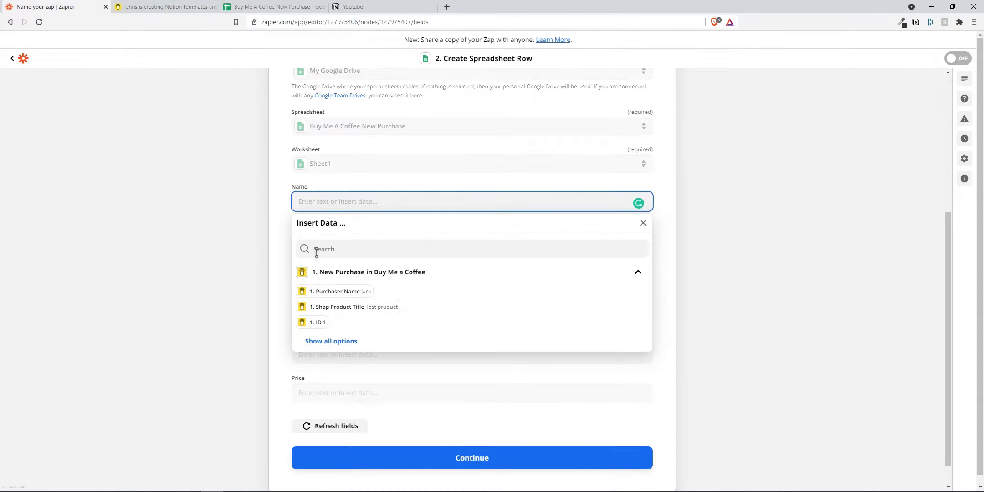
pyautogui.click(343, 345)
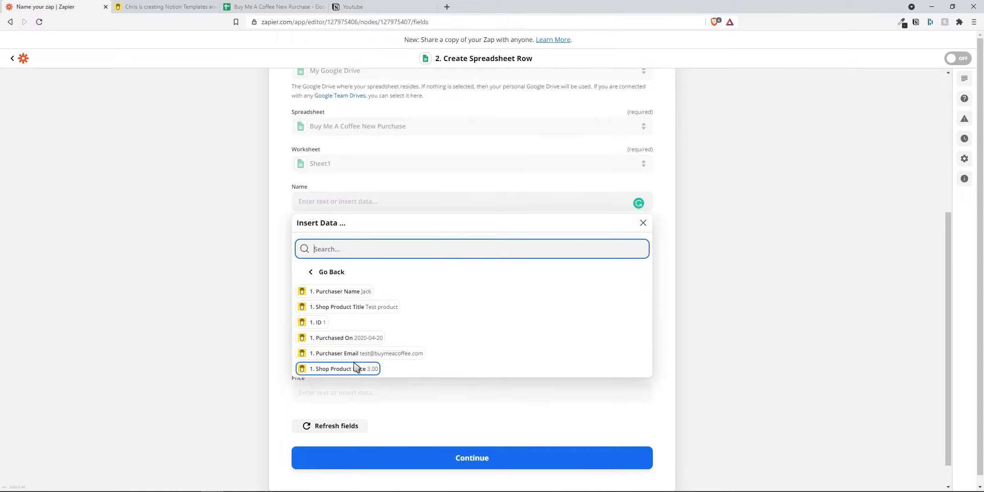
pyautogui.click(349, 292)
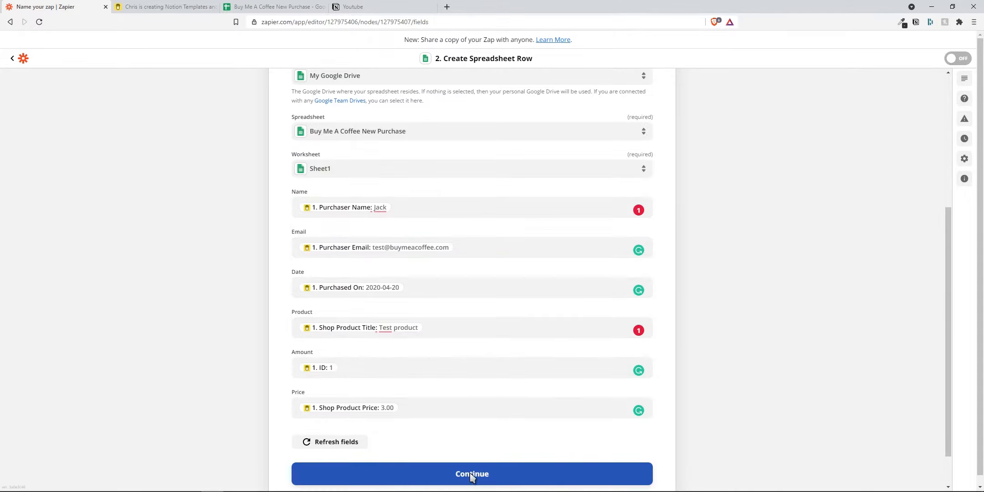
pyautogui.click(471, 474)
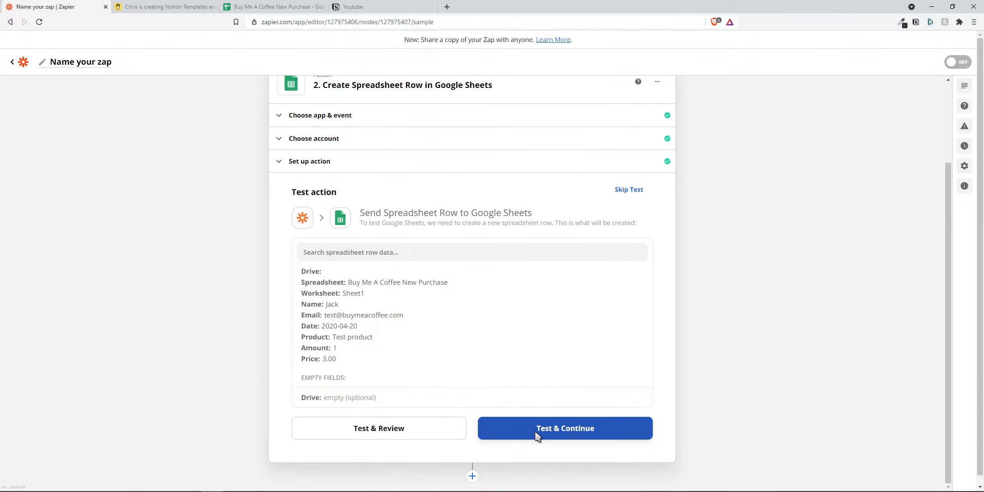
# Step: Test the Create Spreadsheet Row action and check the Buy Me A Coffee New Purchase spreadsheet for the test row
pyautogui.click(559, 431)
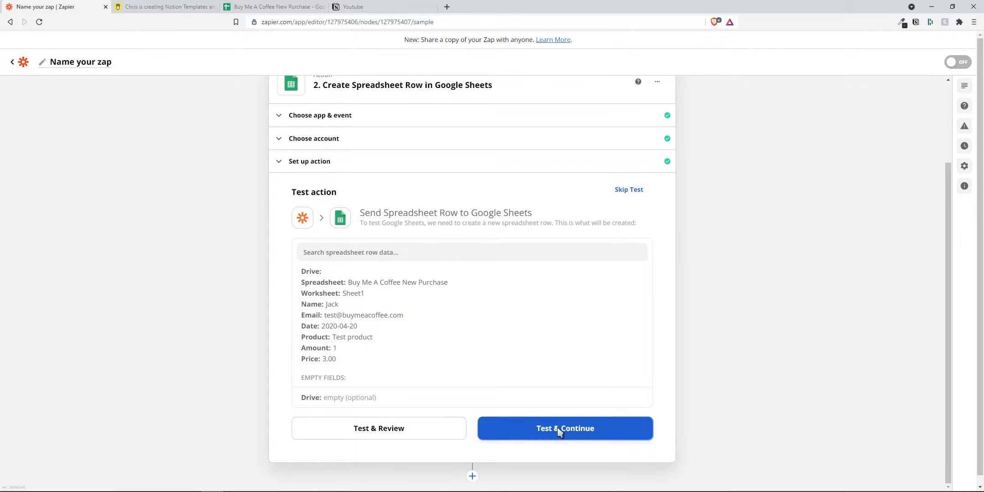
pyautogui.click(279, 14)
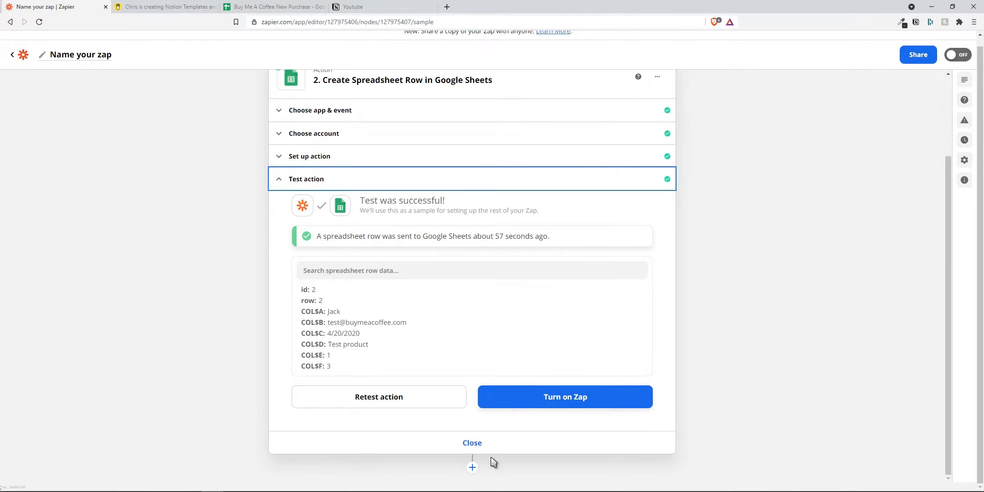
# Step: Add a Notion action after the Google Sheets action and set its event to Create Database Item
pyautogui.click(472, 467)
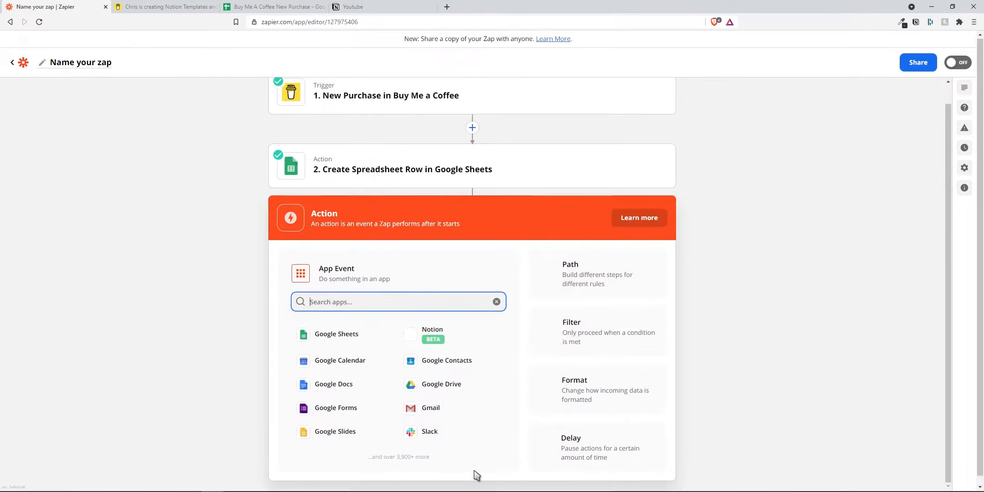
pyautogui.click(439, 332)
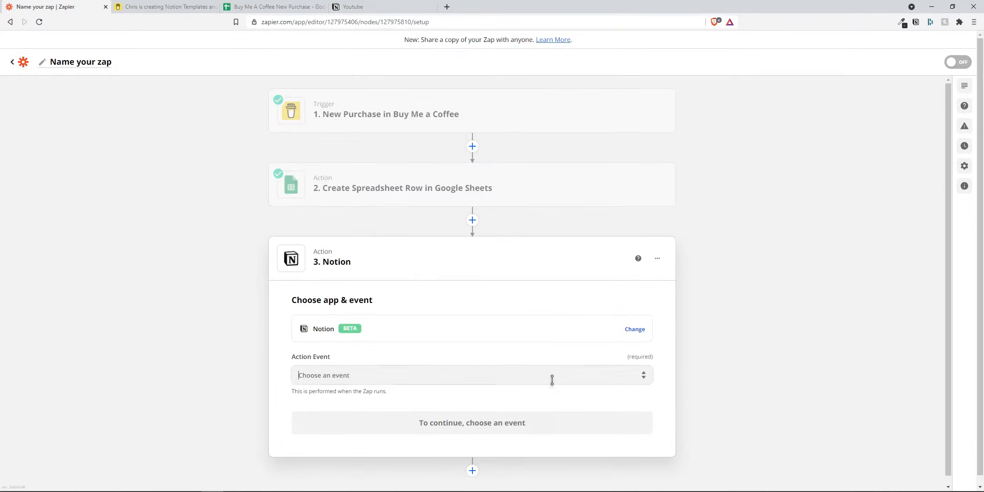
pyautogui.click(549, 378)
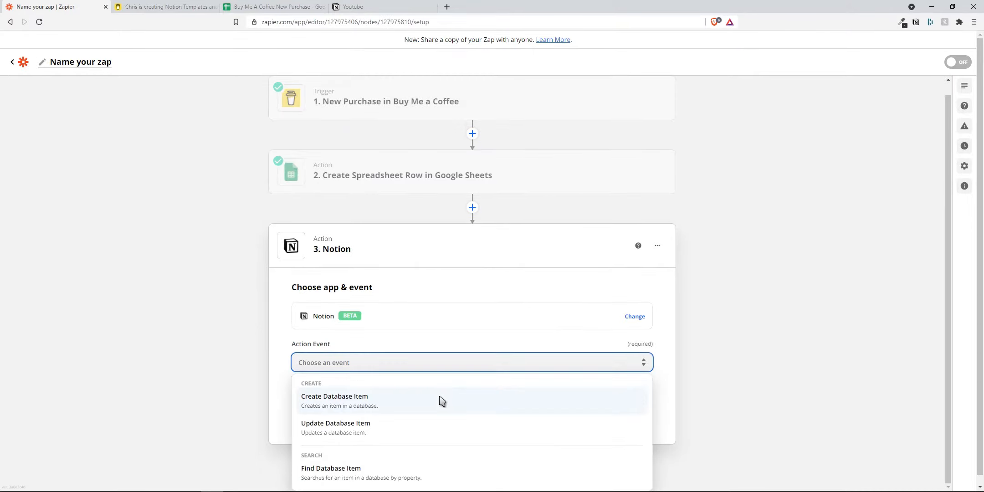
pyautogui.click(442, 401)
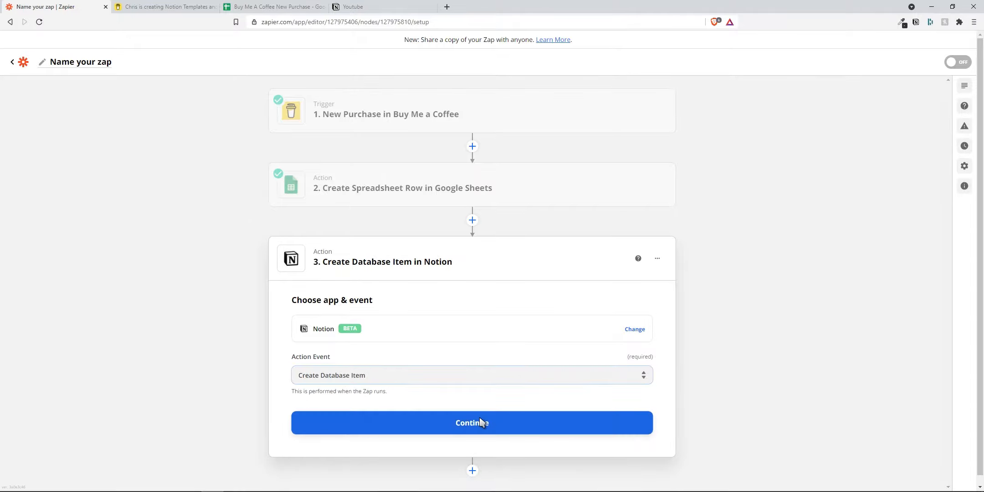
# Step: Use the existing Notion account for the Create Database Item action and choose the Buy Me A Coffee New Purchase database
pyautogui.click(479, 422)
pyautogui.click(506, 364)
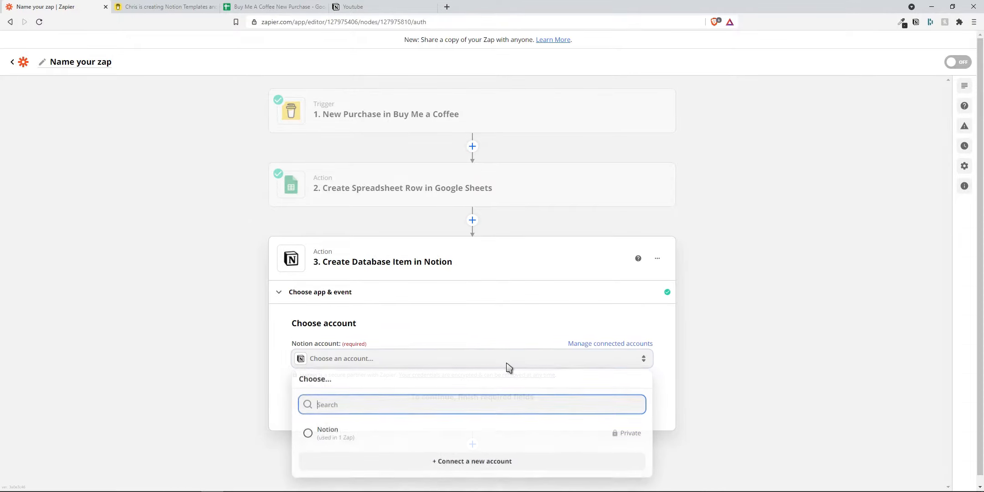
pyautogui.click(463, 431)
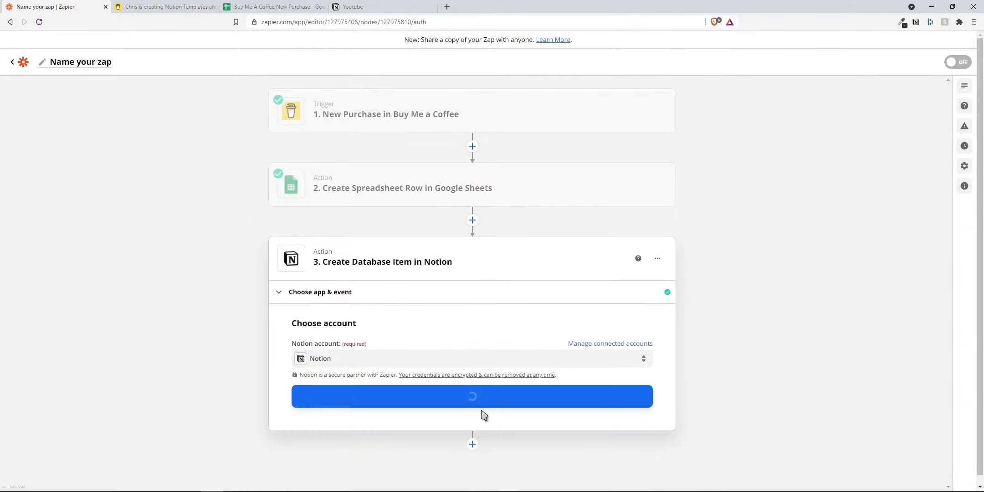
pyautogui.click(485, 401)
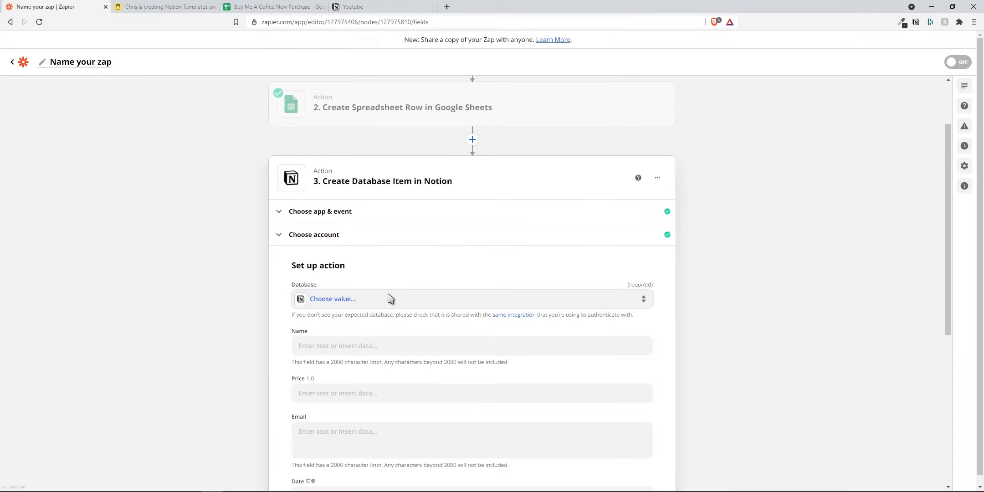
pyautogui.click(387, 299)
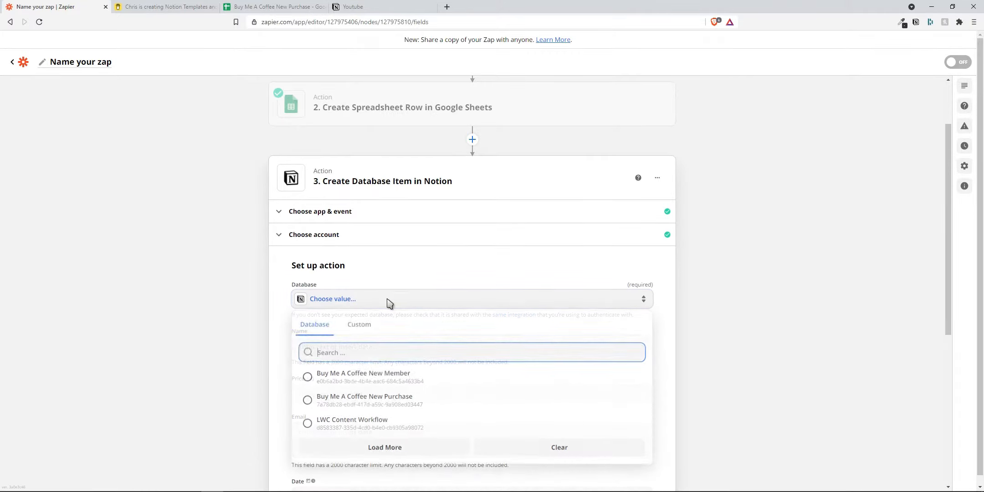
pyautogui.click(377, 404)
# Step: Map the database item's Name, Price, Email, Date, Amount and Product to the matching values from the Create Spreadsheet Row step
pyautogui.click(457, 345)
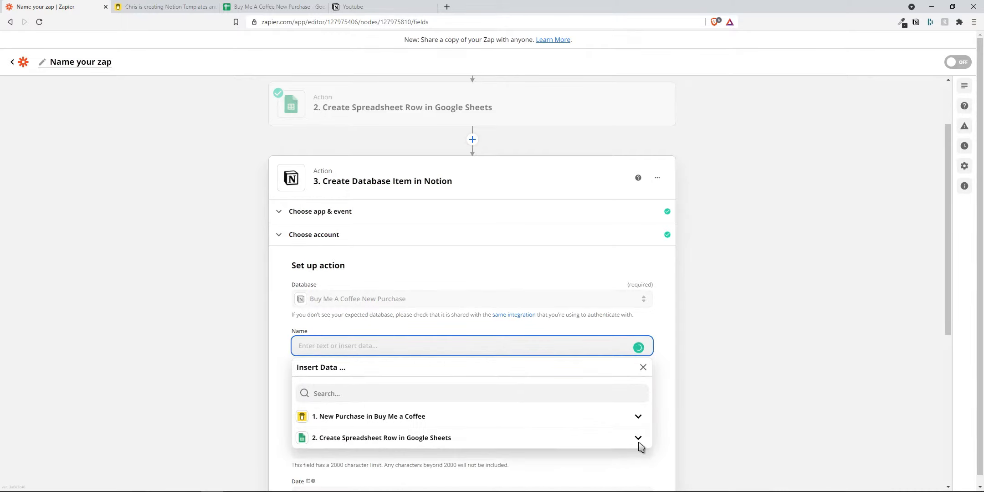
pyautogui.click(638, 438)
pyautogui.scroll(-3, 670, 394)
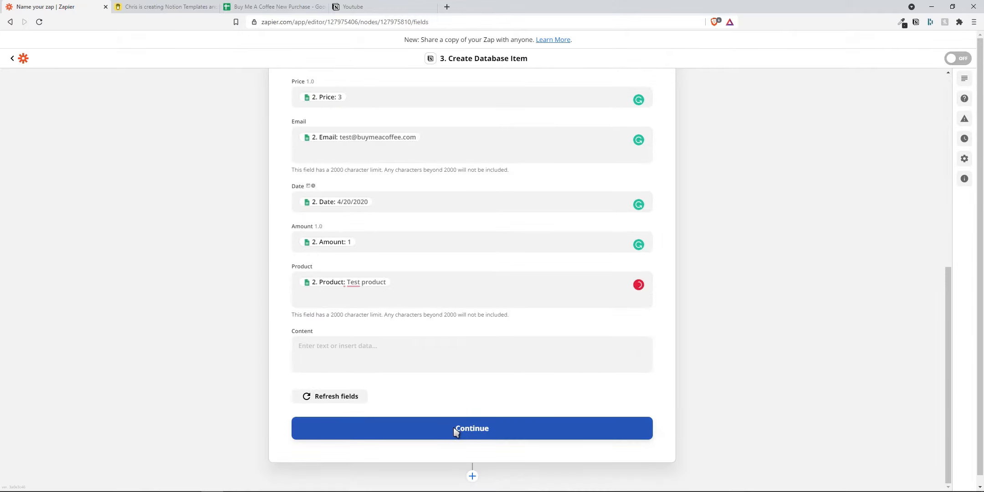
pyautogui.click(454, 428)
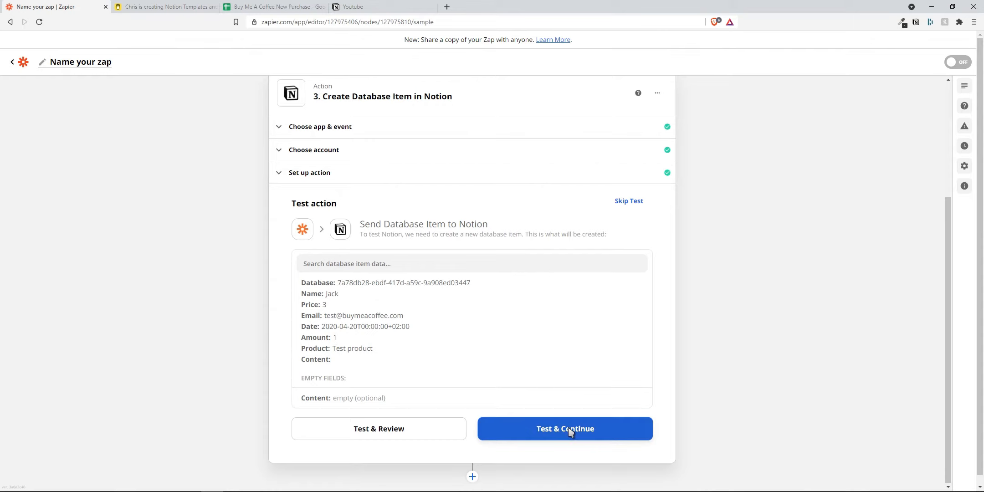
# Step: Test the Create Database Item action, turn on the Zap and dismiss the offer to share a copy
pyautogui.click(565, 428)
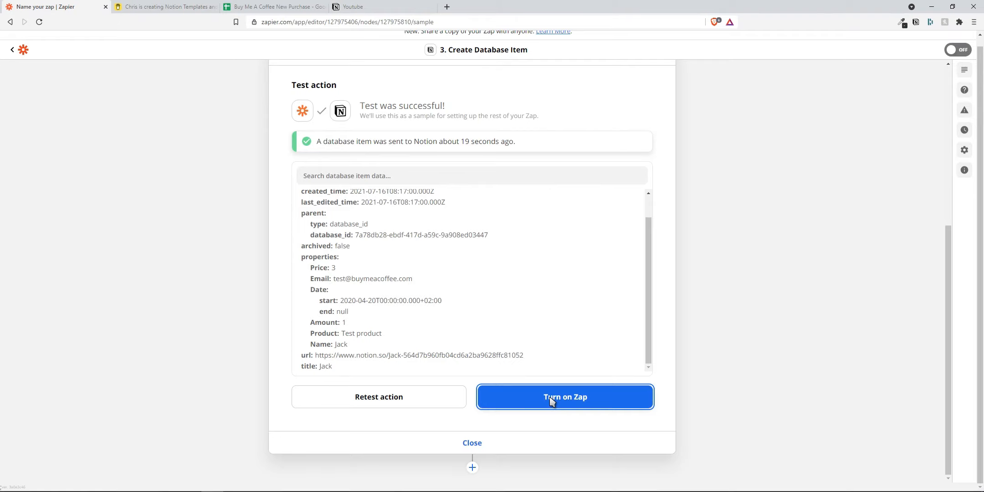
pyautogui.click(551, 401)
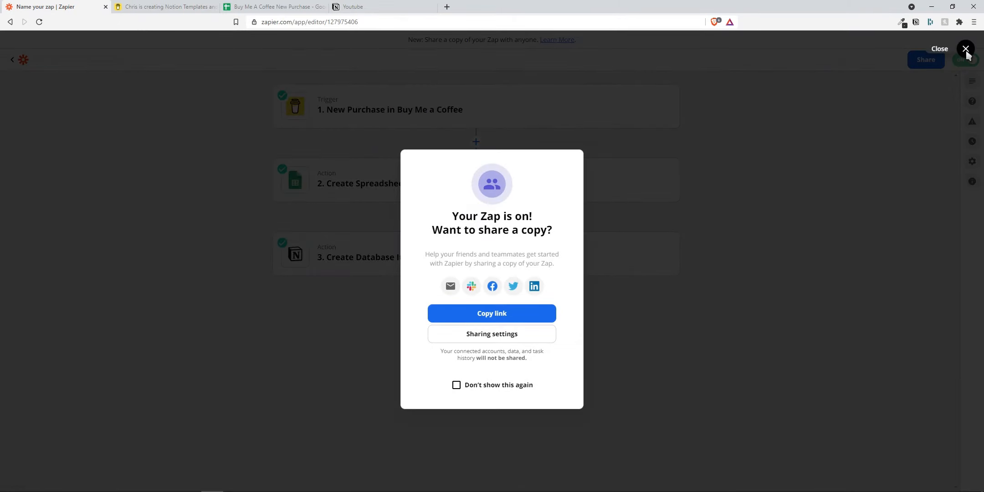
pyautogui.click(966, 48)
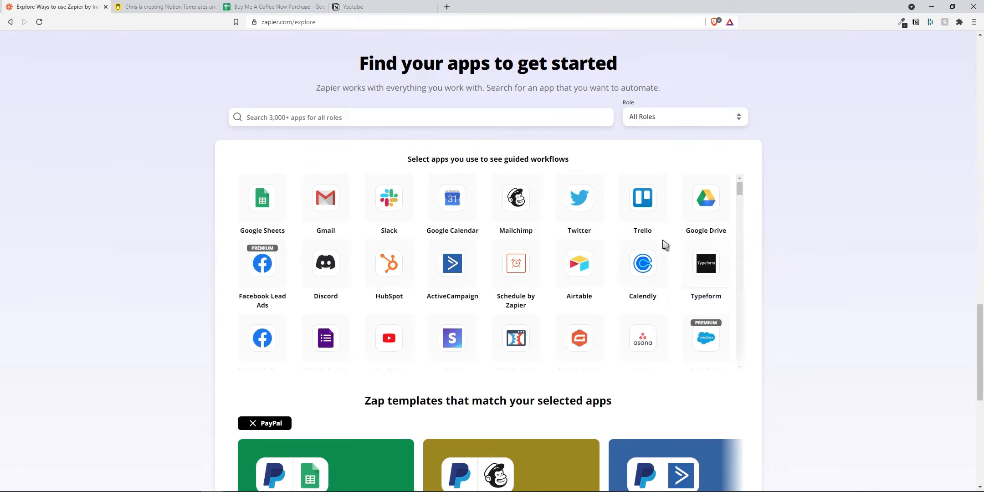
# Step: Browse the list of apps on Zapier's Explore page to examine which services can be used in guided workflows
pyautogui.scroll(-1, 629, 227)
pyautogui.scroll(-5, 629, 227)
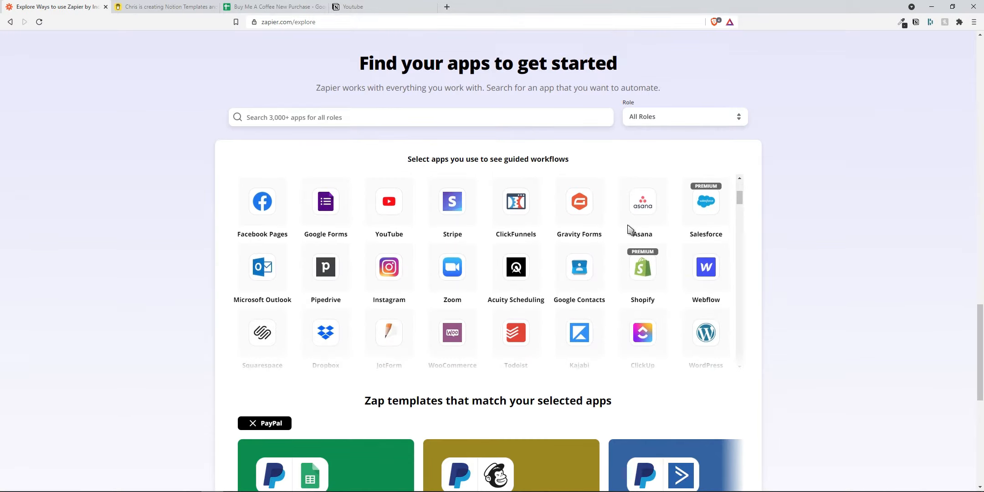
pyautogui.scroll(-3, 629, 228)
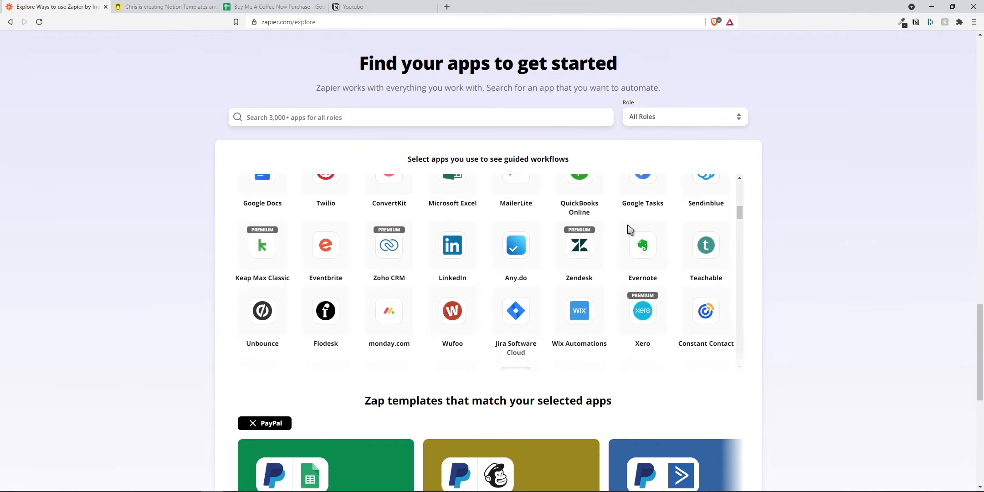
pyautogui.scroll(-2, 628, 228)
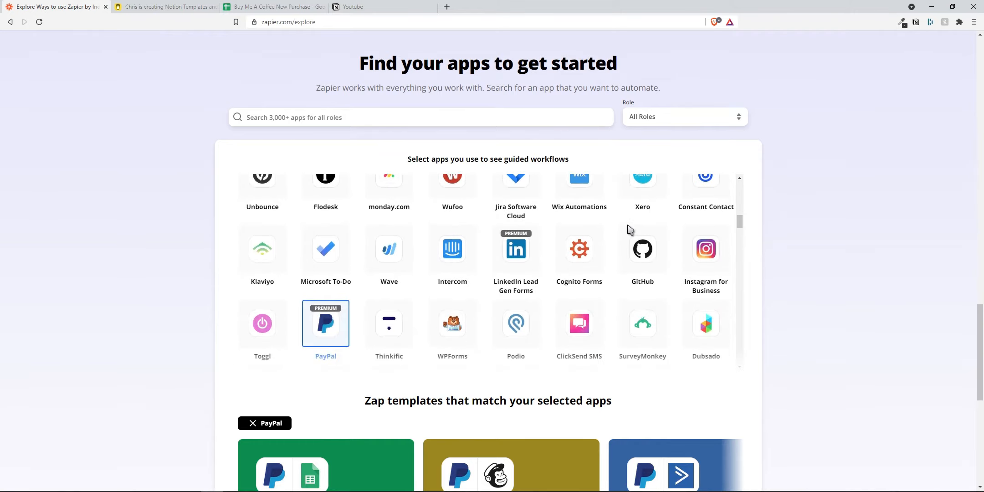
pyautogui.scroll(-4, 630, 229)
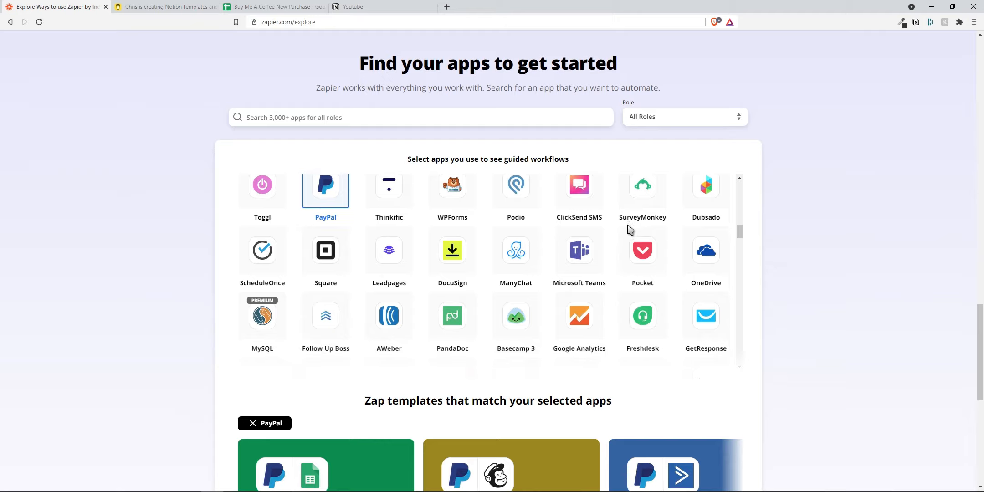
pyautogui.scroll(-4, 630, 229)
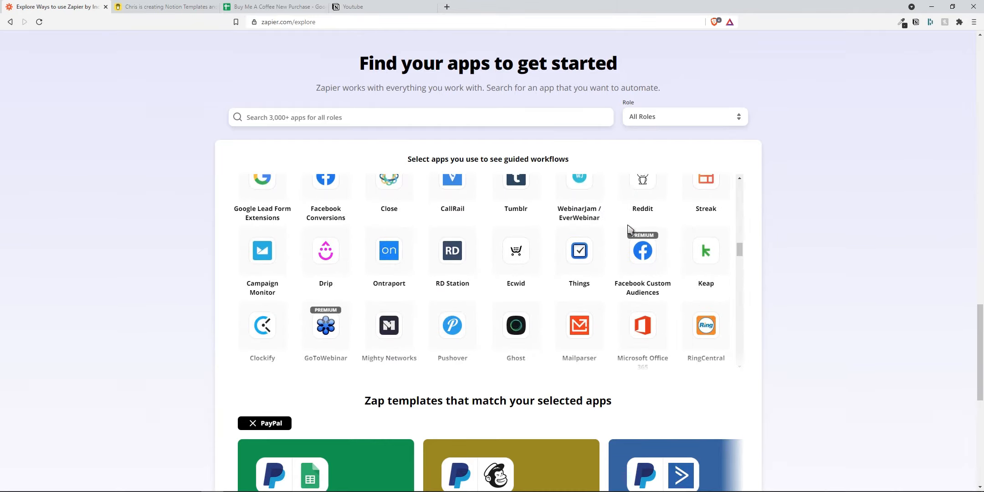
pyautogui.scroll(-2, 630, 228)
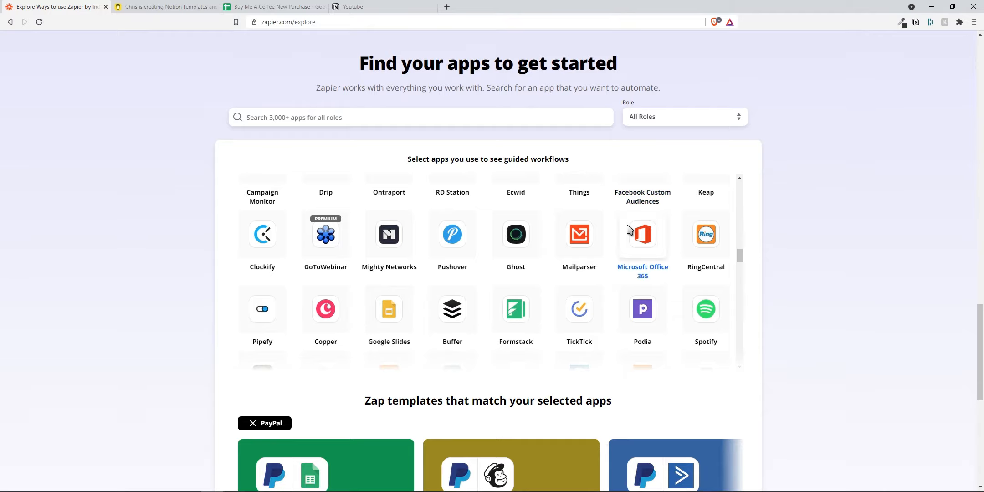
pyautogui.scroll(-4, 630, 229)
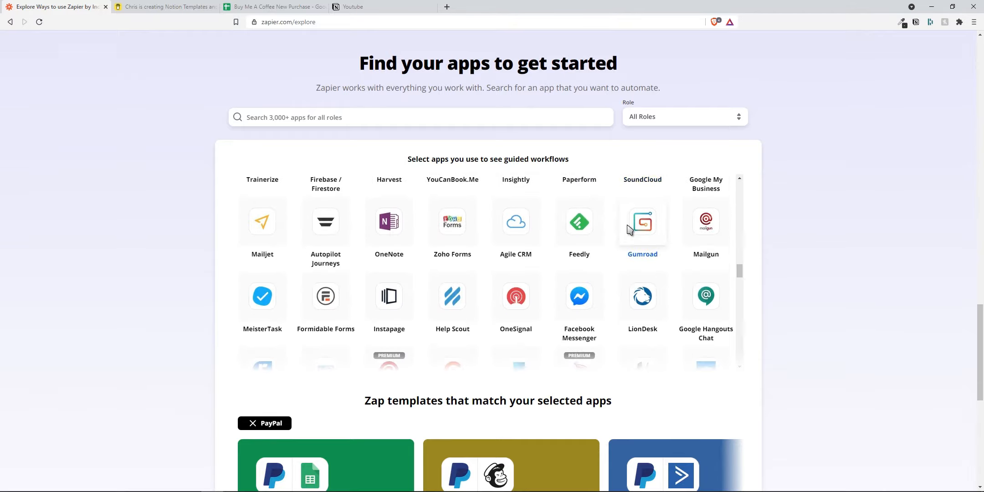
pyautogui.scroll(-1, 629, 229)
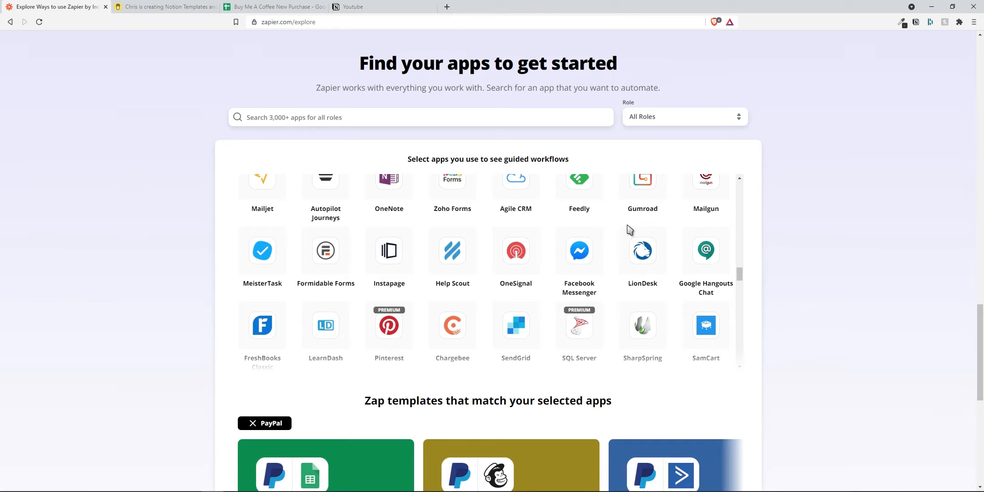
# Step: Switch to the Buy Me a Coffee creator page and look through its home page and the products listed under Extras
pyautogui.hotkey('ctrl', 'Tab')
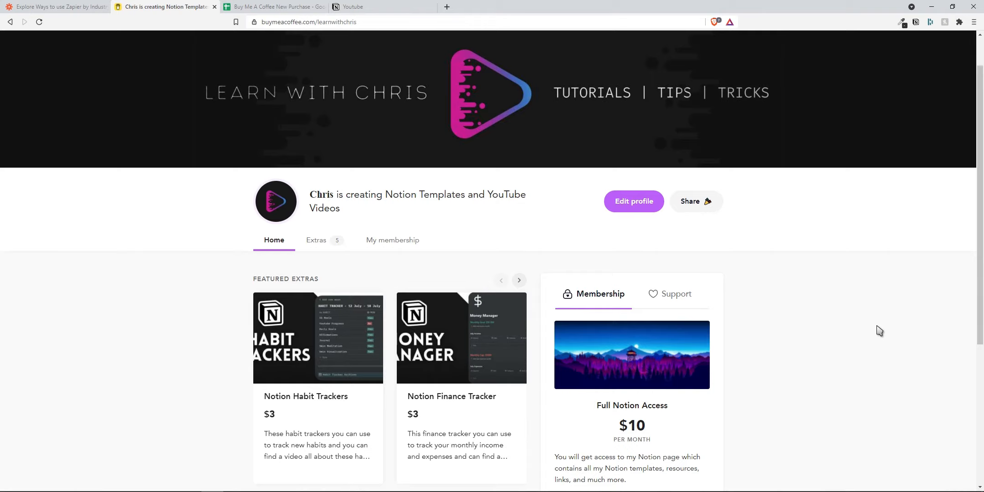
pyautogui.scroll(-4, 879, 331)
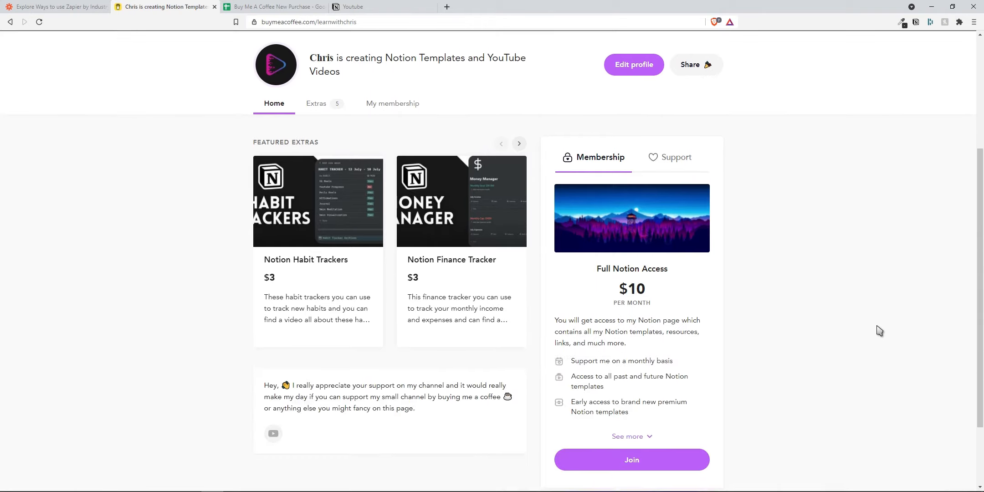
pyautogui.scroll(2, 880, 331)
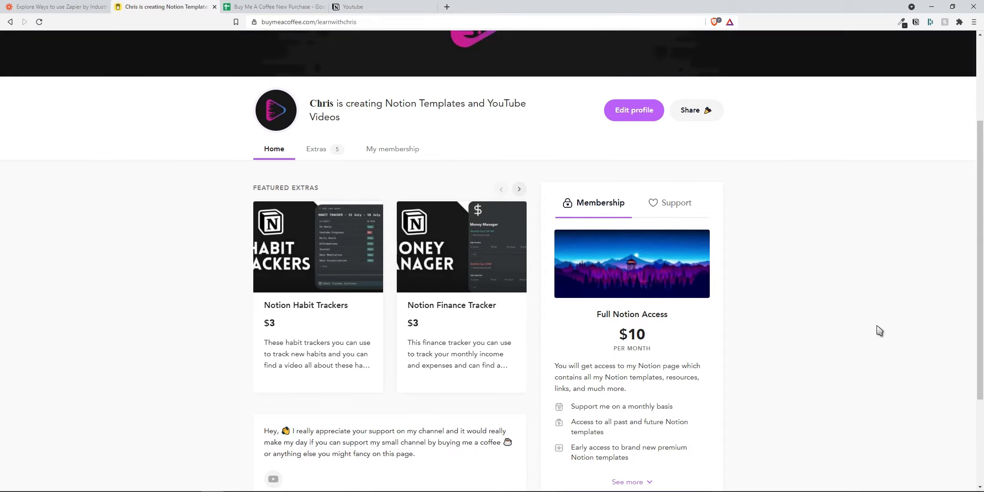
pyautogui.click(320, 150)
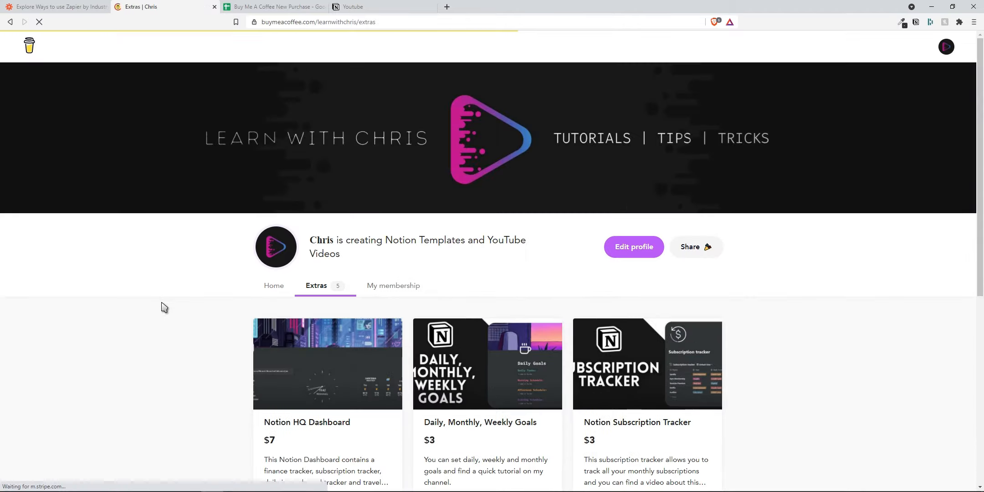
pyautogui.scroll(-4, 172, 313)
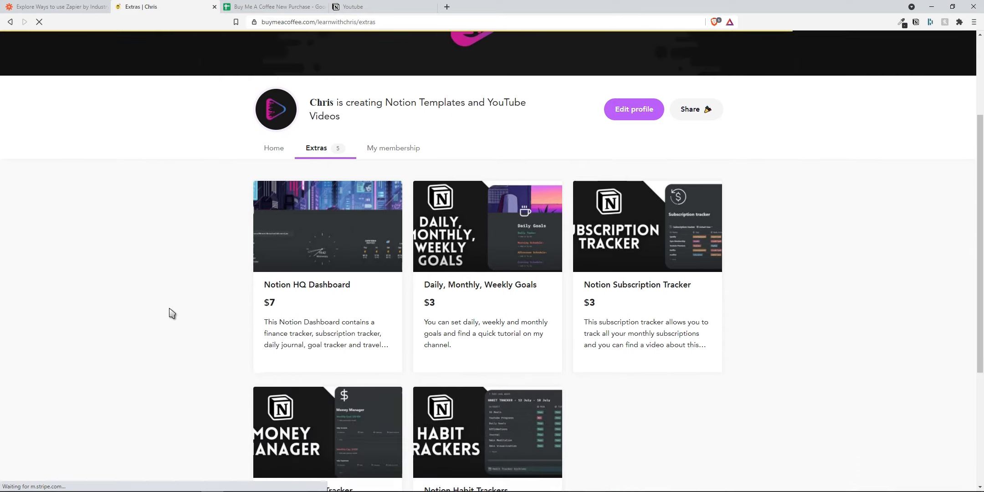